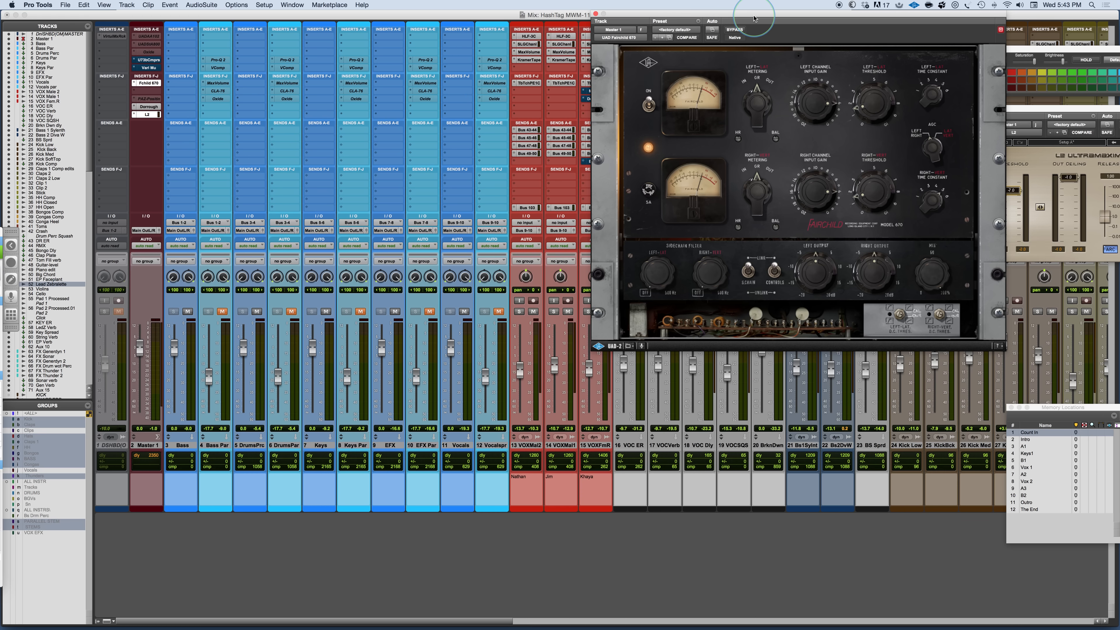
- Inspect the U73b Compressor and Manley Variable Mu inserts on Master 1, positioning their plug-in windows clear of the channel inserts
{"action": "left_click_drag", "start_coordinate": [755, 15], "coordinate": [737, 15]}
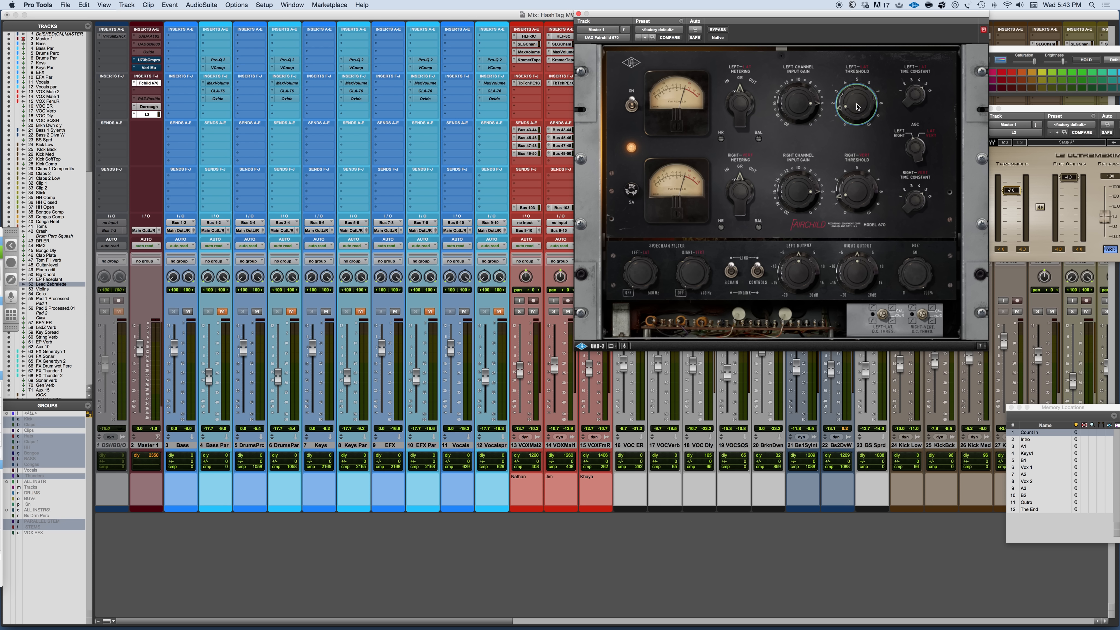
{"action": "left_click", "coordinate": [150, 61]}
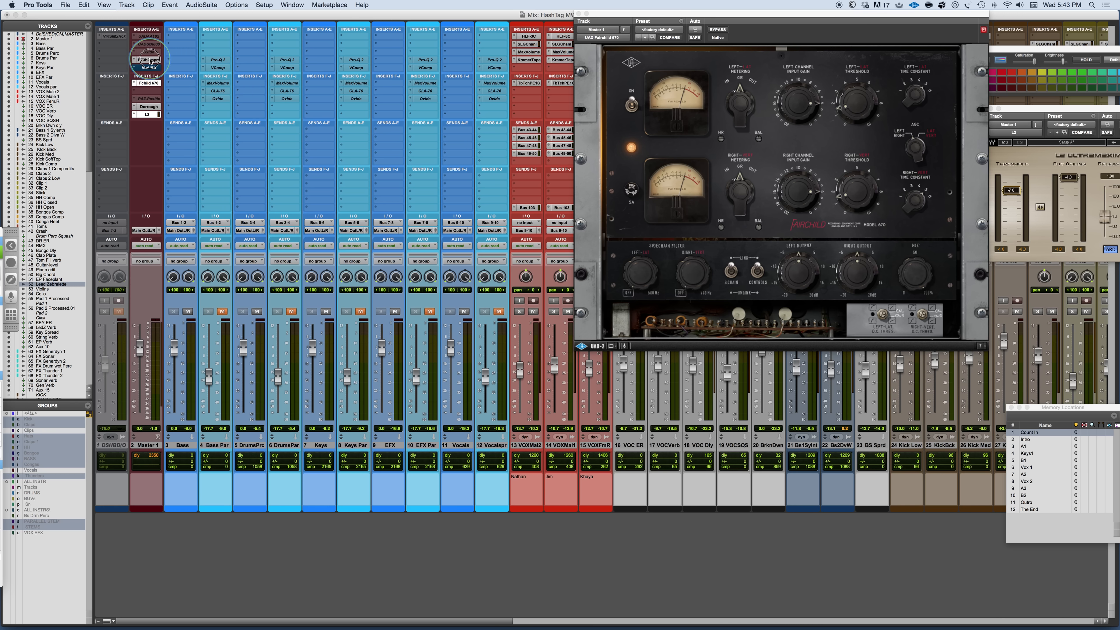
{"action": "left_click", "coordinate": [150, 60]}
{"action": "left_click_drag", "start_coordinate": [687, 30], "coordinate": [595, 109]}
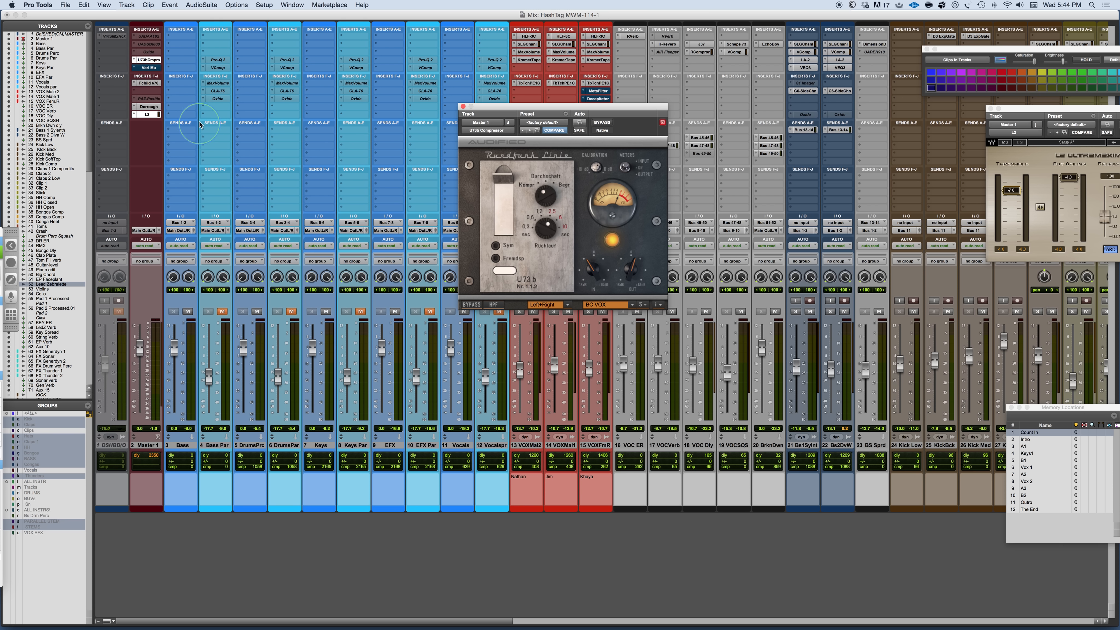
{"action": "left_click", "coordinate": [150, 68]}
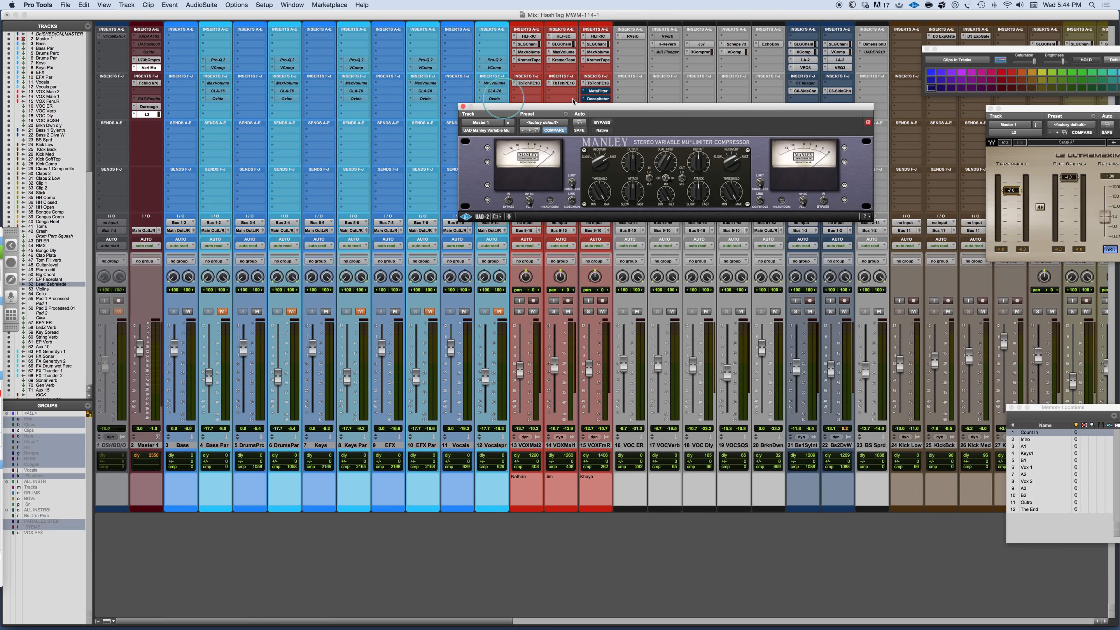
{"action": "left_click_drag", "start_coordinate": [667, 107], "coordinate": [576, 147]}
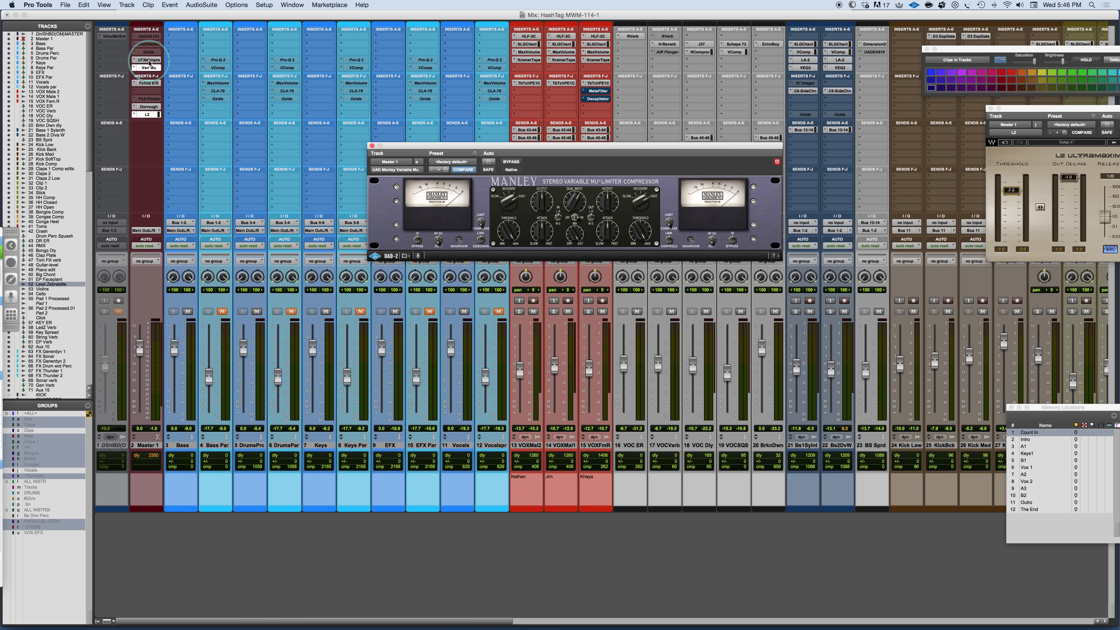
{"action": "left_click", "coordinate": [149, 61]}
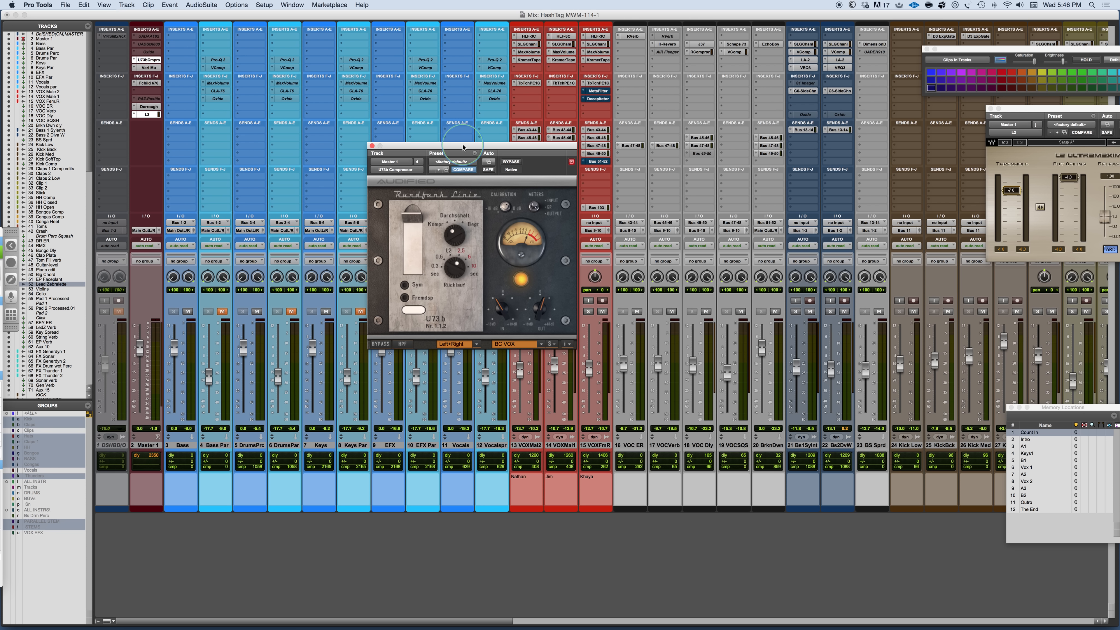
{"action": "left_click_drag", "start_coordinate": [464, 146], "coordinate": [570, 94]}
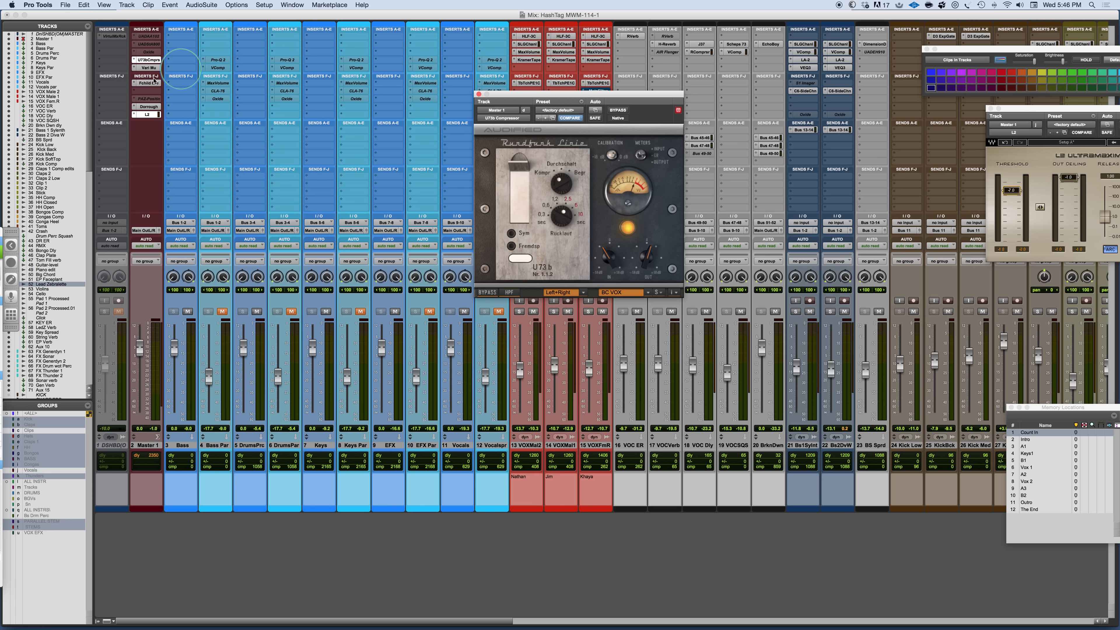
- Bypass the Vari-Mu and Fairchild 670 inserts on Master 1, and mute the Keys and Vocals tracks
{"action": "left_click", "coordinate": [146, 68], "text": "super"}
{"action": "left_click", "coordinate": [148, 85], "text": "super"}
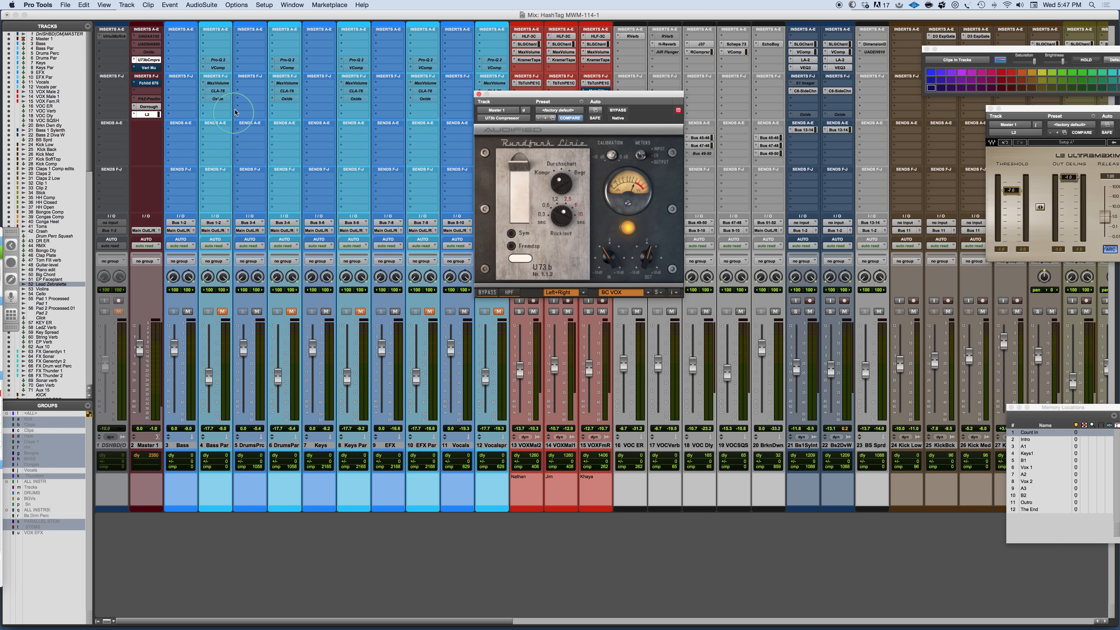
{"action": "left_click", "coordinate": [325, 312]}
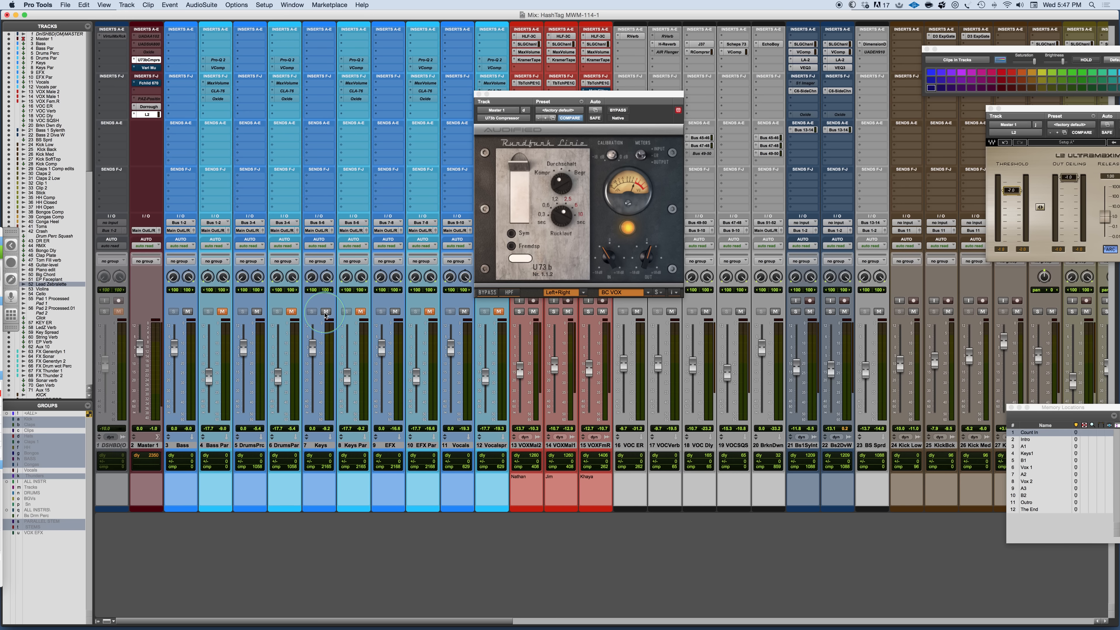
{"action": "left_click", "coordinate": [464, 312]}
- Move the U73b Compressor insert from Master 1 to Drums Perc and play from the Intro marker with the compressor bypassed
{"action": "left_click_drag", "start_coordinate": [254, 61], "coordinate": [254, 61]}
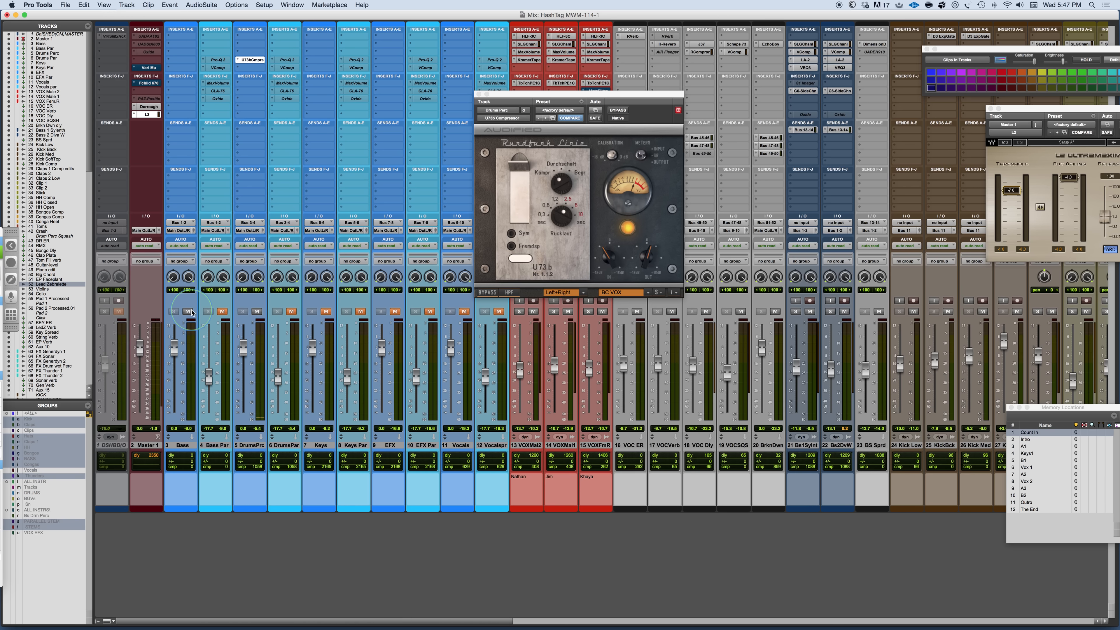
{"action": "left_click", "coordinate": [1033, 439]}
{"action": "key", "text": "space"}
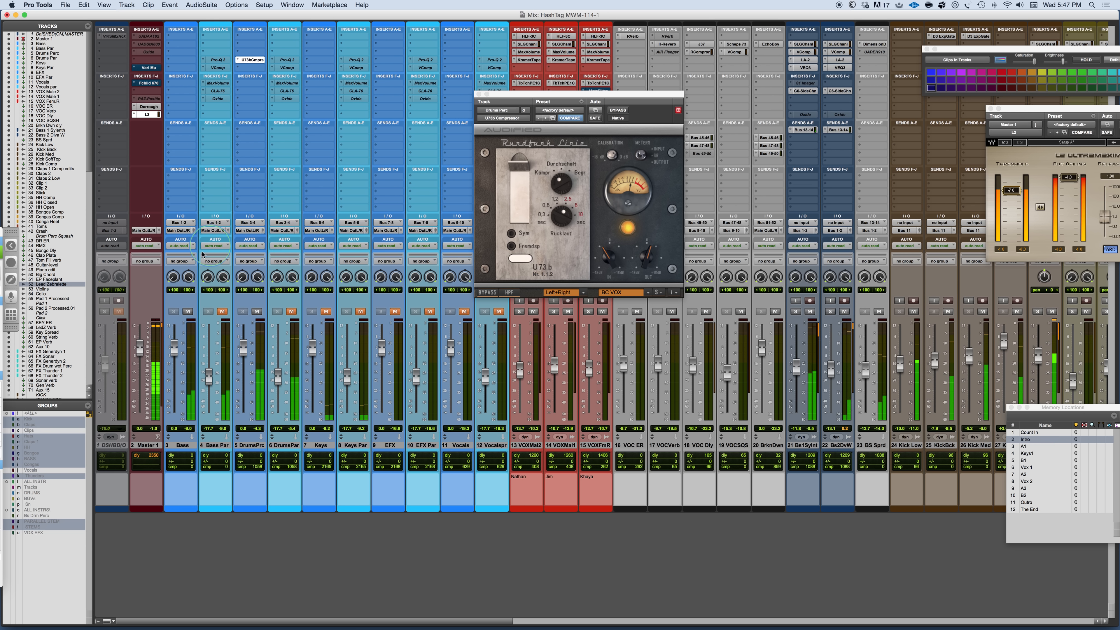
{"action": "left_click_drag", "start_coordinate": [628, 100], "coordinate": [562, 106]}
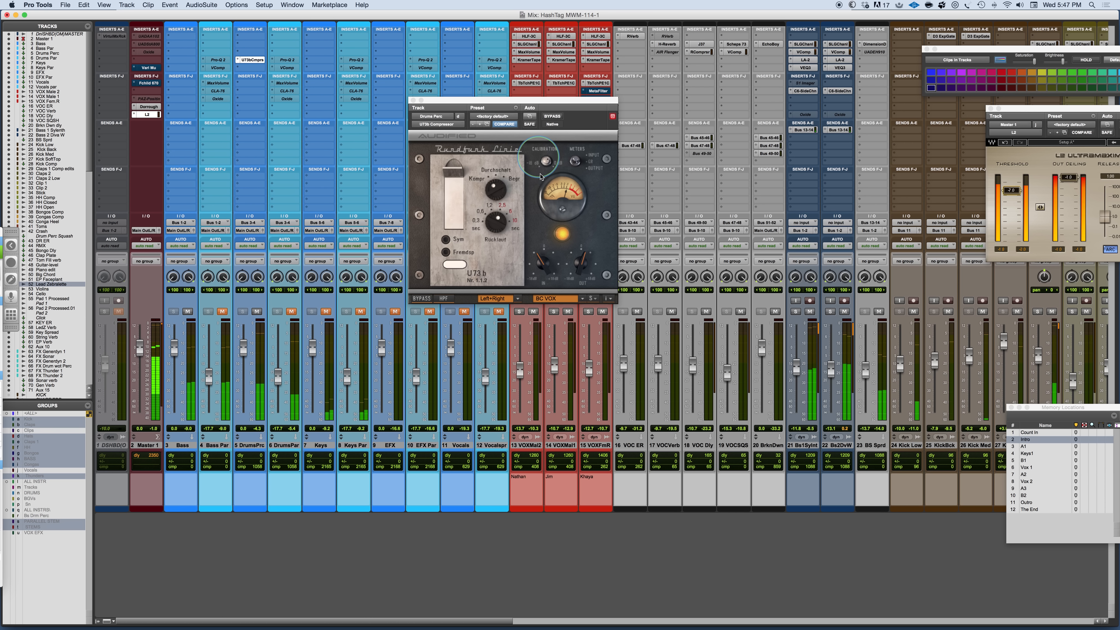
{"action": "left_click", "coordinate": [550, 117]}
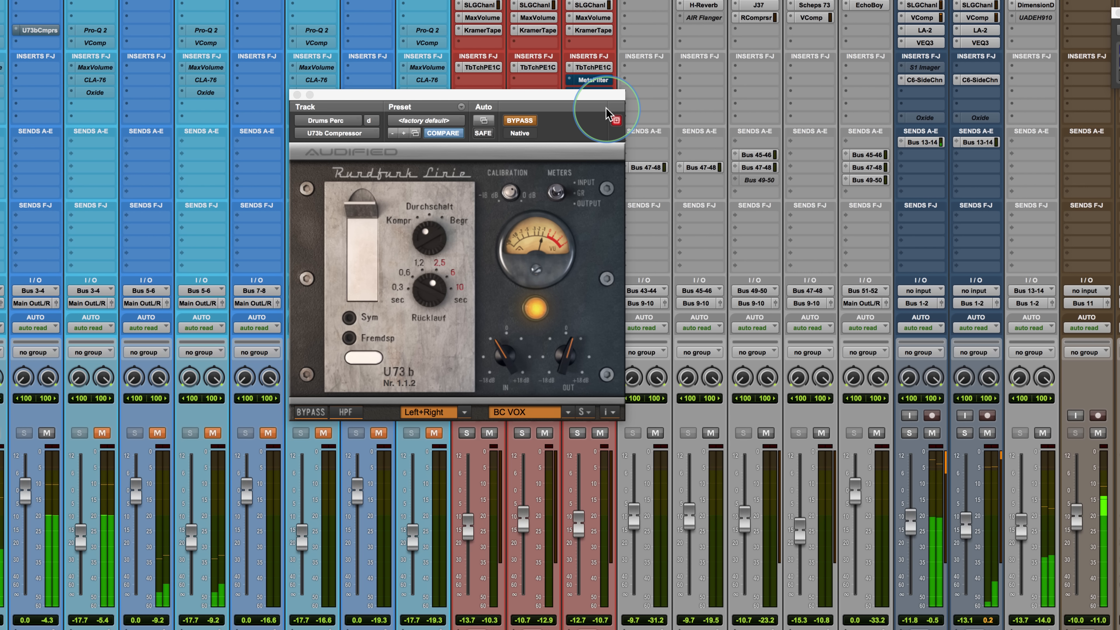
{"action": "left_click_drag", "start_coordinate": [559, 101], "coordinate": [643, 114]}
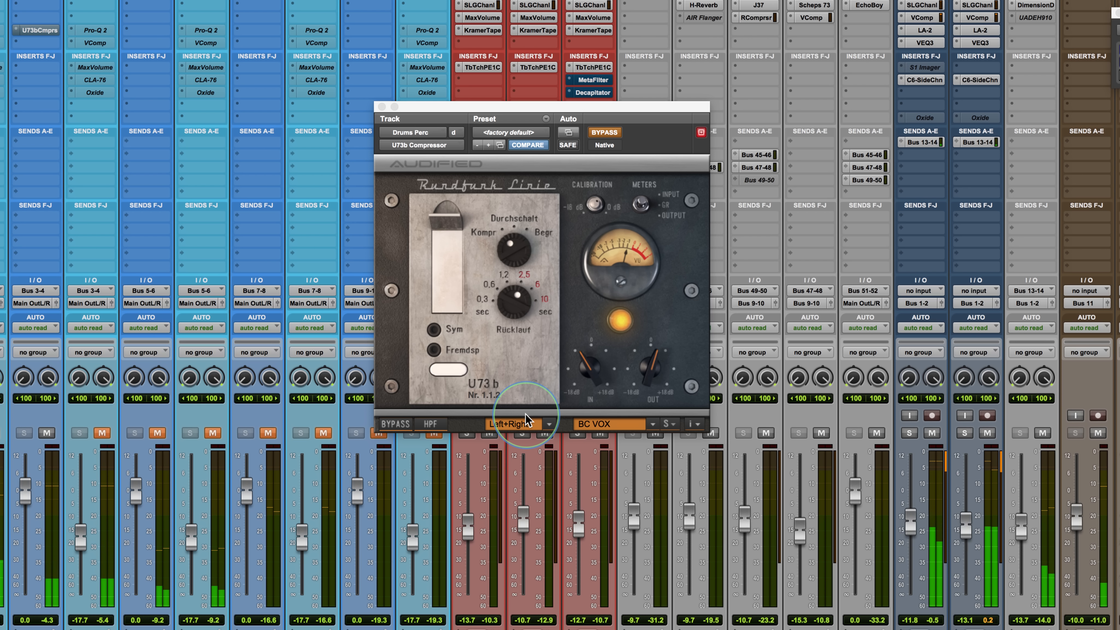
- Toggle the U73b Compressor's HPF on and off during playback, ending with it off
{"action": "left_click", "coordinate": [428, 424]}
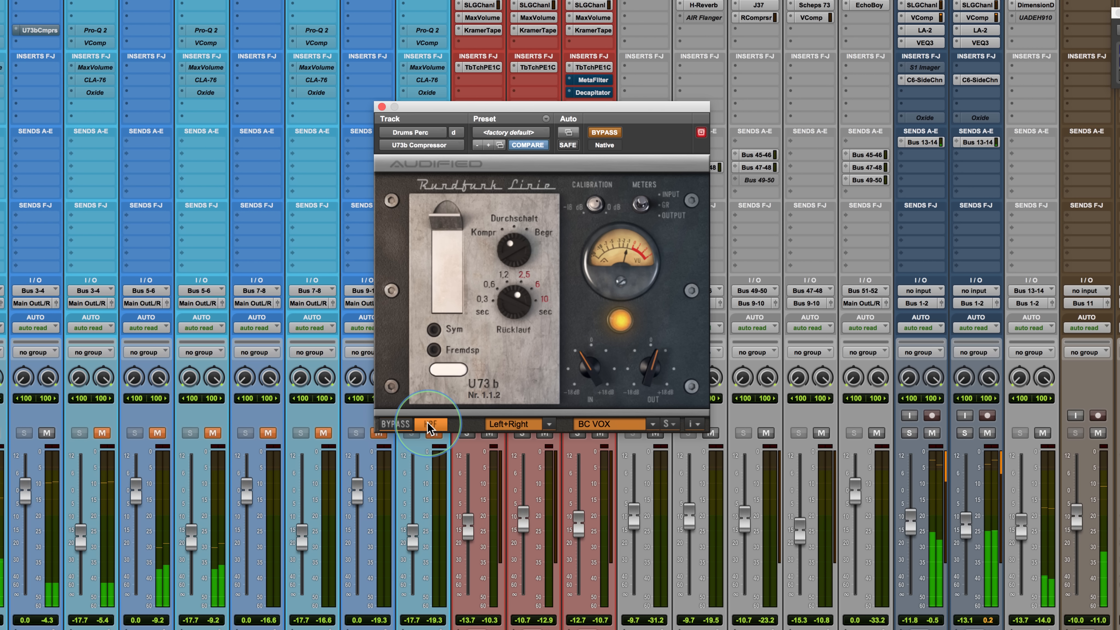
{"action": "left_click", "coordinate": [430, 425]}
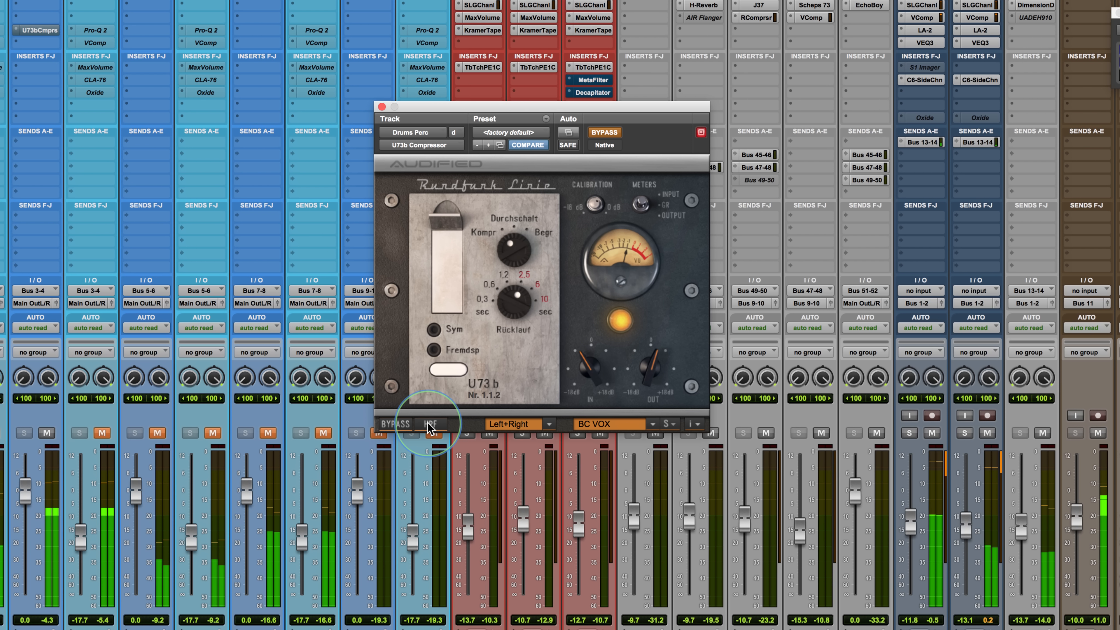
{"action": "left_click", "coordinate": [430, 424]}
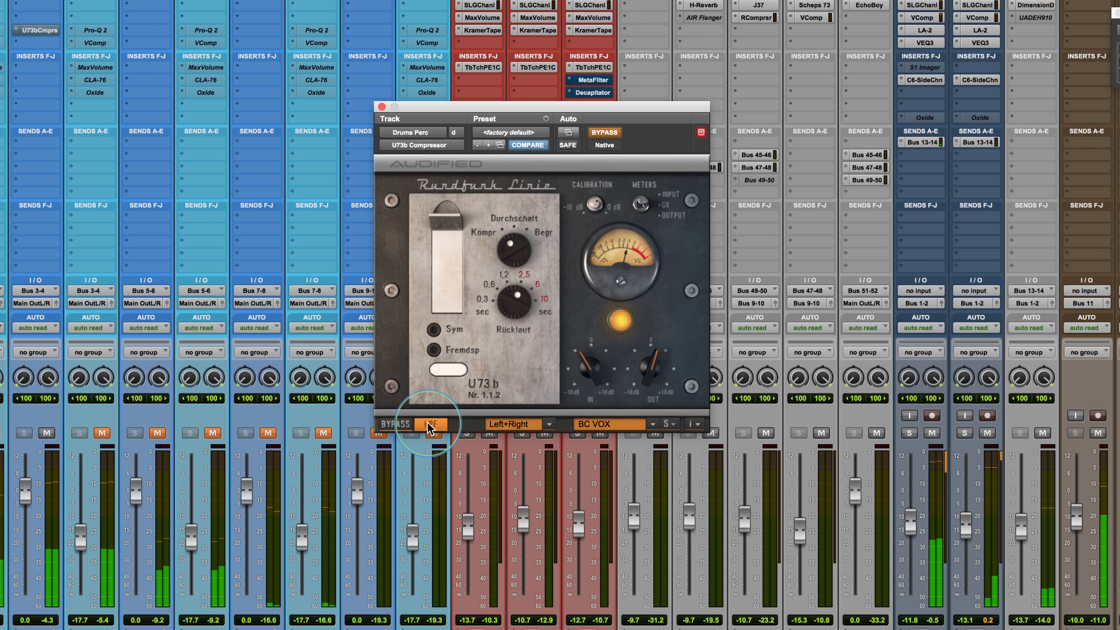
{"action": "left_click", "coordinate": [430, 425]}
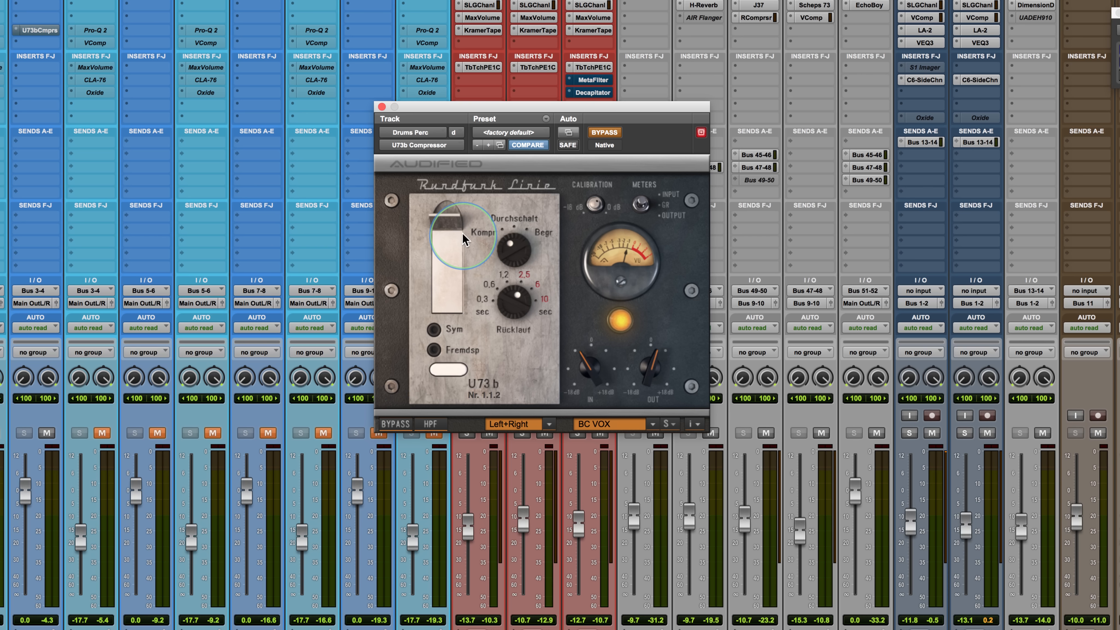
- Enable the Drums Perc compressor with its Rücklauf release at 0.3 sec, and compare it against bypass during playback
{"action": "left_click", "coordinate": [603, 134]}
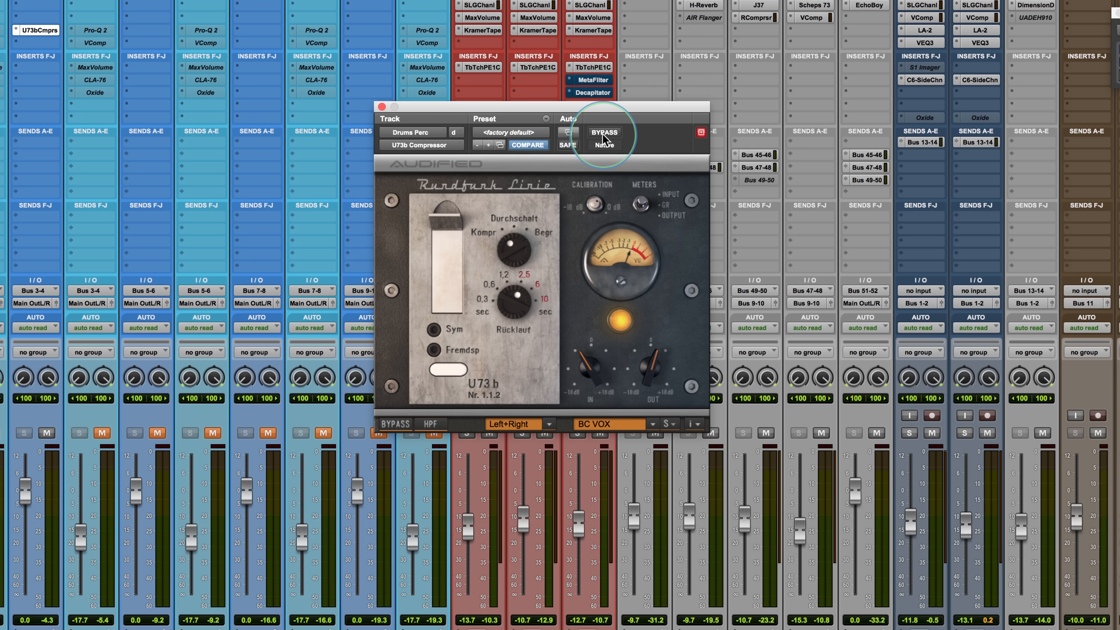
{"action": "left_click_drag", "start_coordinate": [507, 295], "coordinate": [500, 417]}
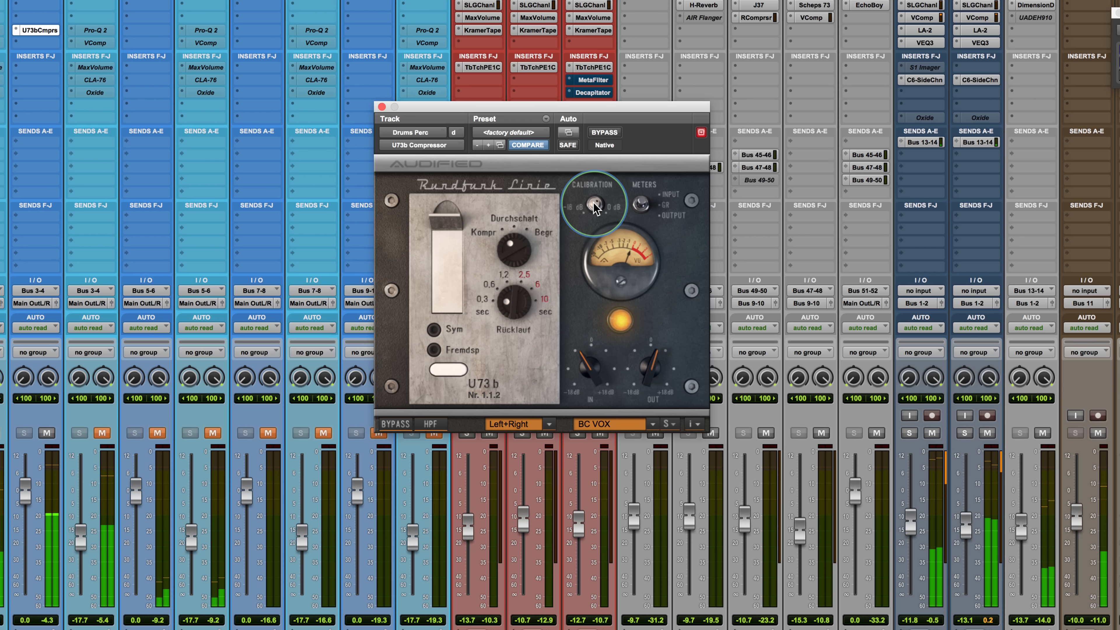
{"action": "left_click", "coordinate": [604, 133]}
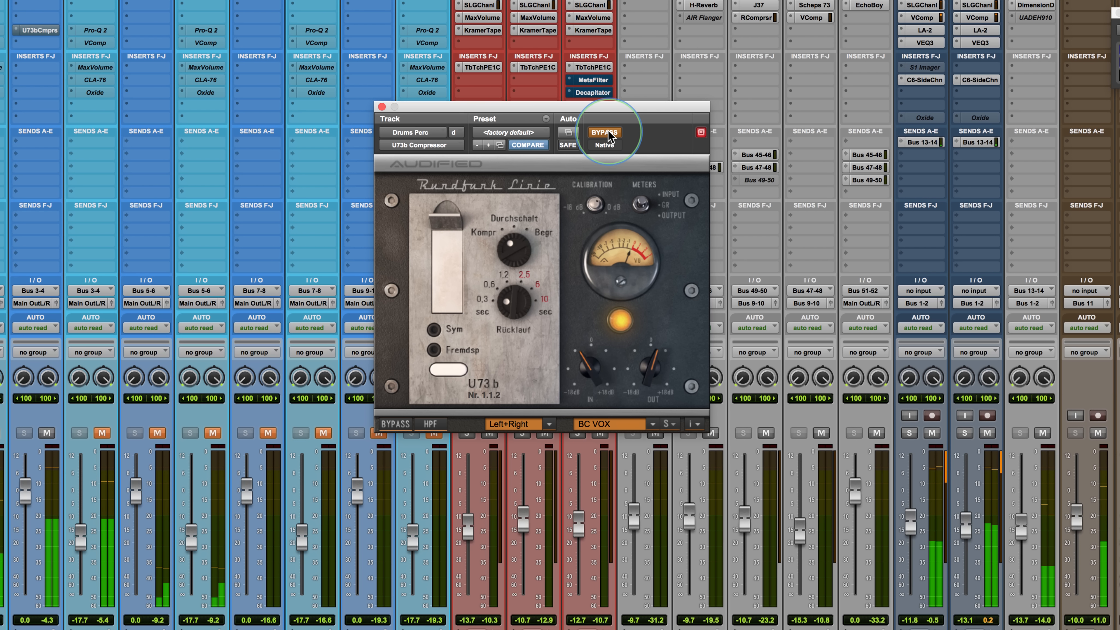
{"action": "left_click", "coordinate": [606, 133]}
{"action": "mouse_move", "coordinate": [649, 376]}
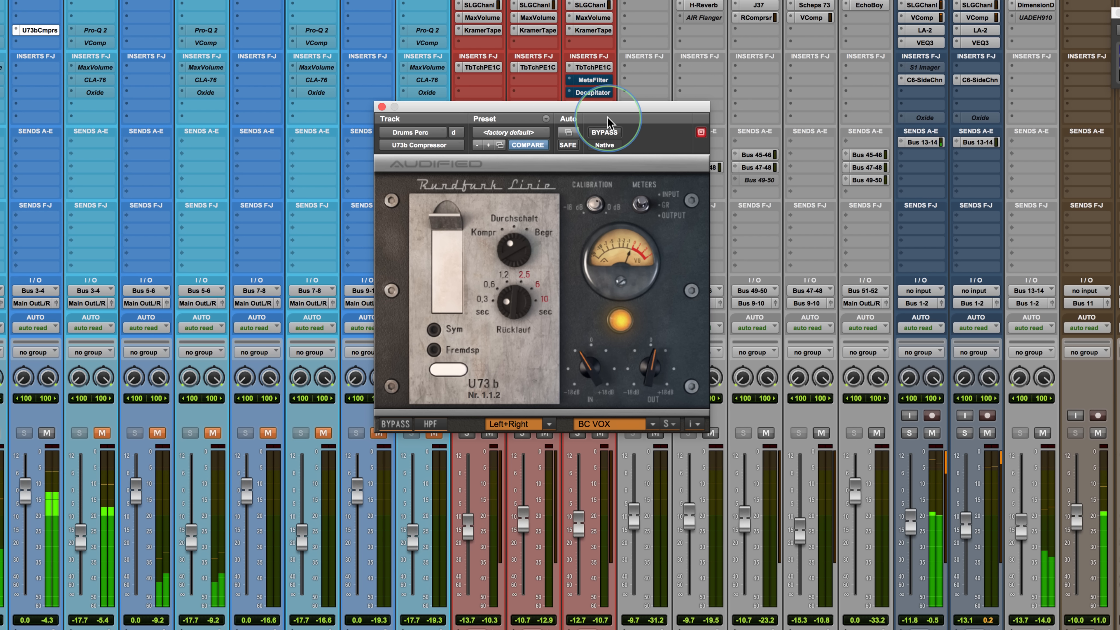
{"action": "left_click", "coordinate": [606, 134]}
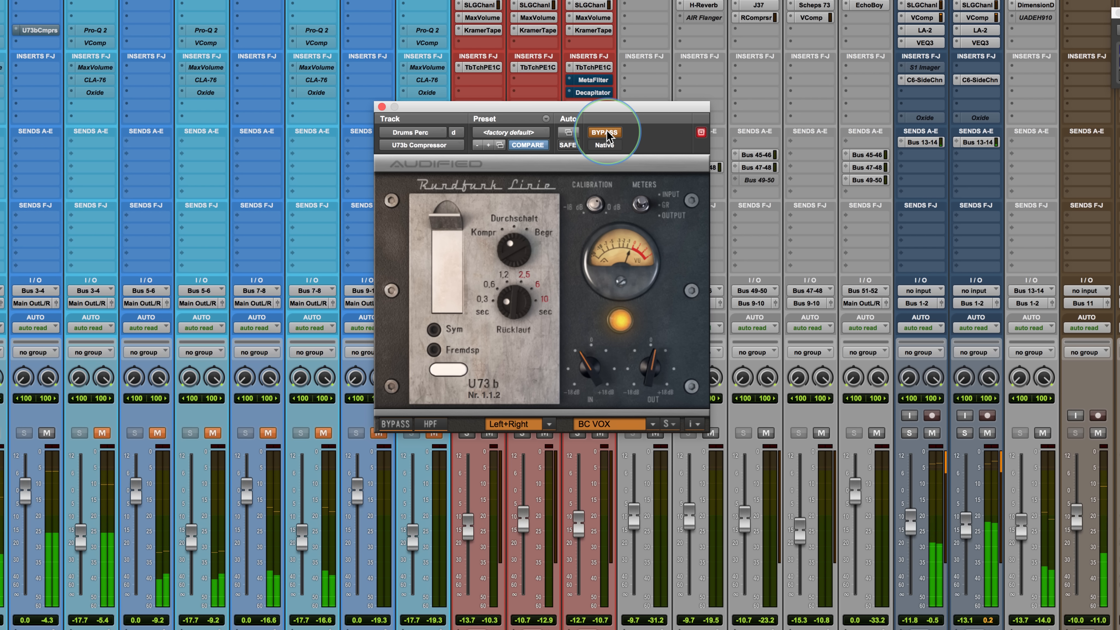
{"action": "left_click", "coordinate": [604, 133]}
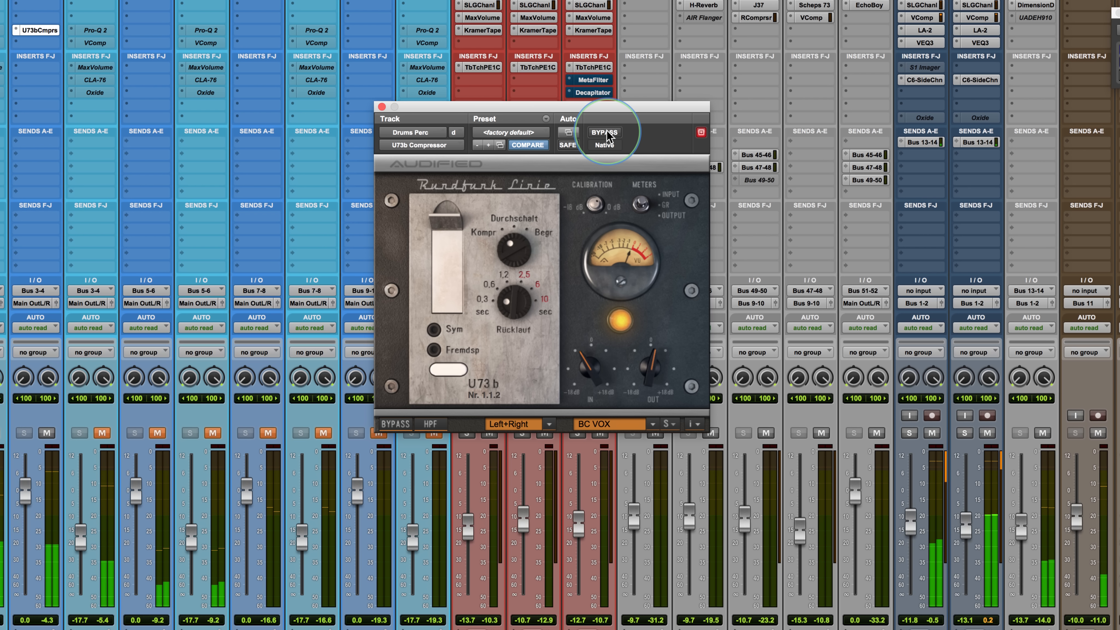
- Lower the U73b Compressor's OUT level in small amounts, comparing against bypass to match the drum loudness
{"action": "left_click", "coordinate": [621, 293]}
{"action": "left_click", "coordinate": [644, 374]}
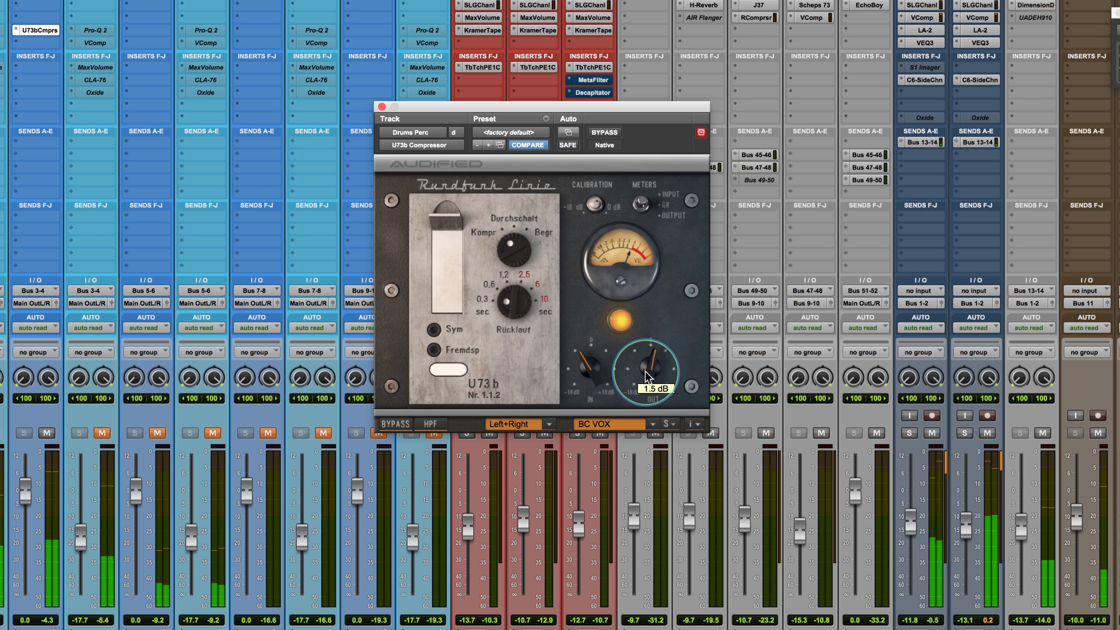
{"action": "left_click", "coordinate": [608, 134]}
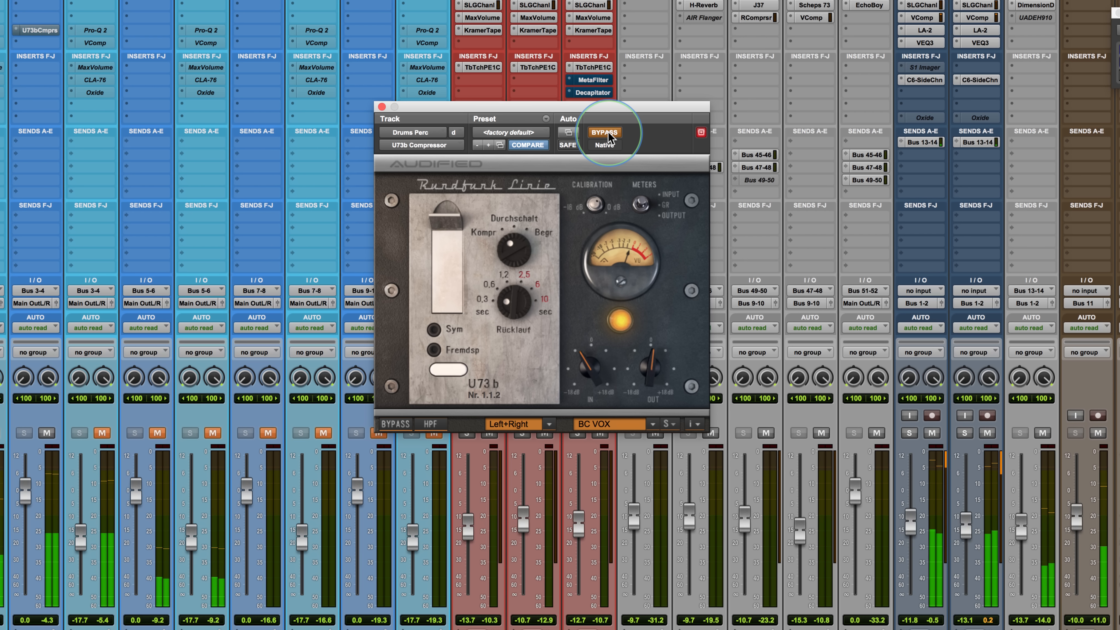
{"action": "left_click", "coordinate": [607, 133]}
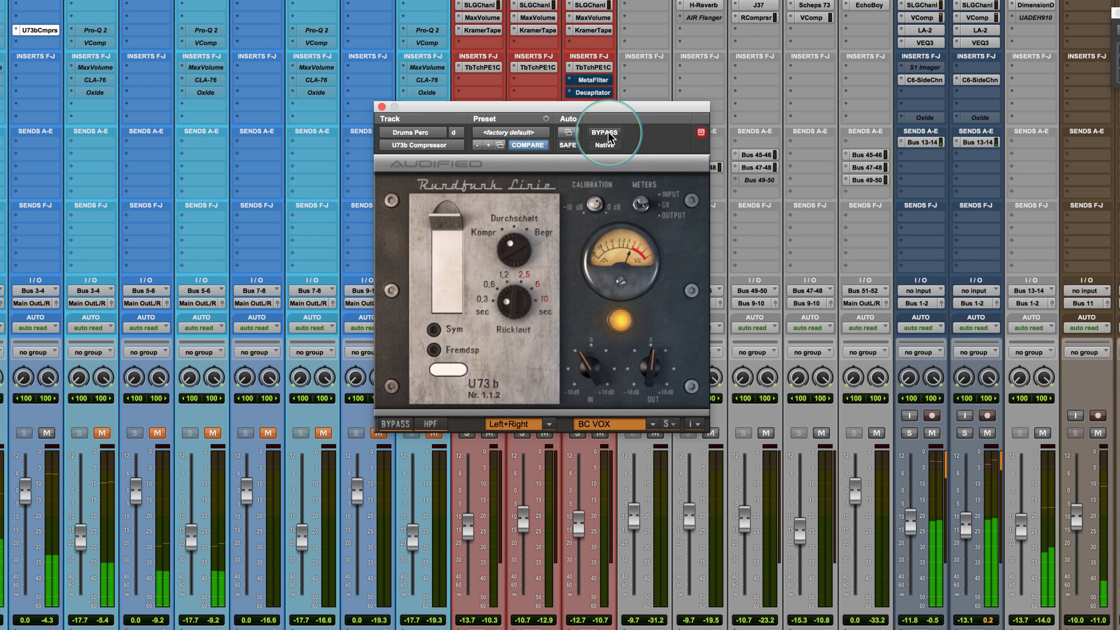
{"action": "left_click", "coordinate": [652, 375]}
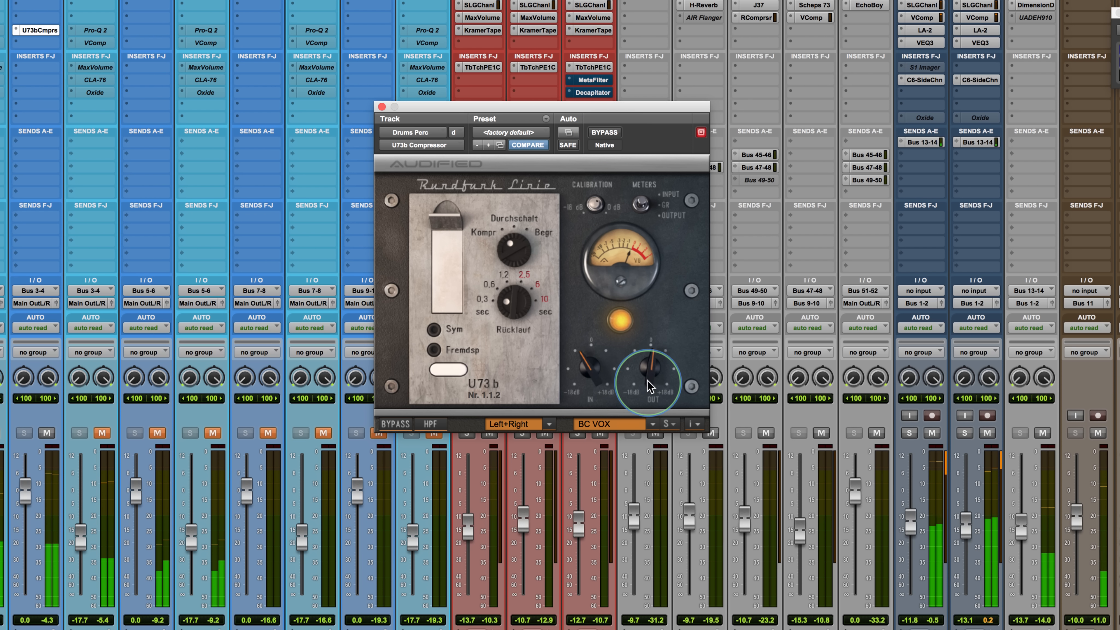
{"action": "left_click", "coordinate": [600, 134]}
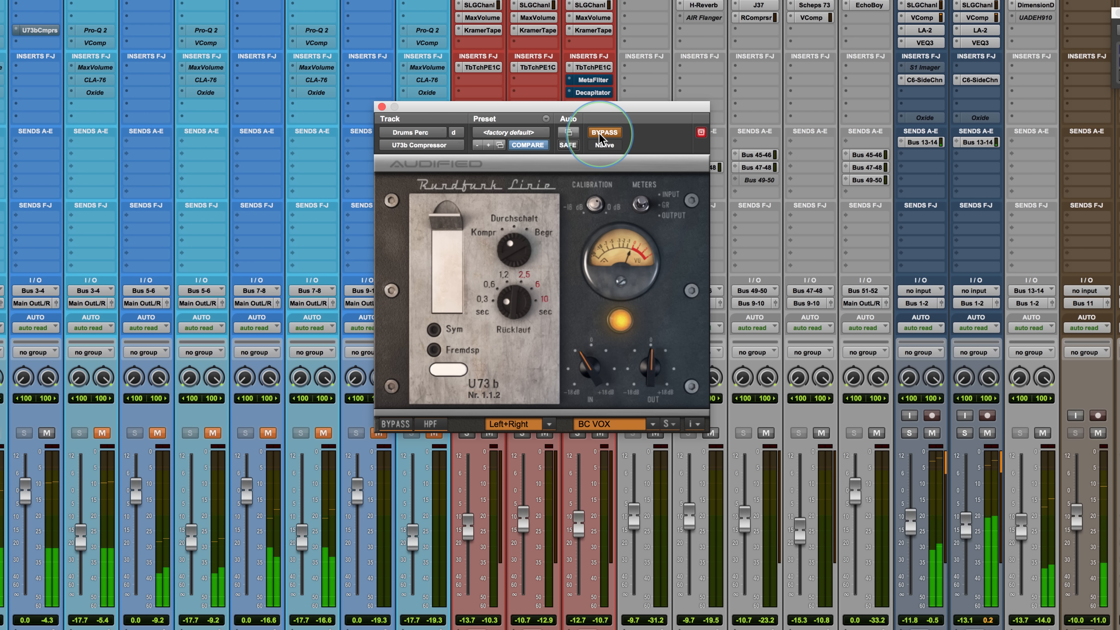
{"action": "left_click", "coordinate": [600, 134]}
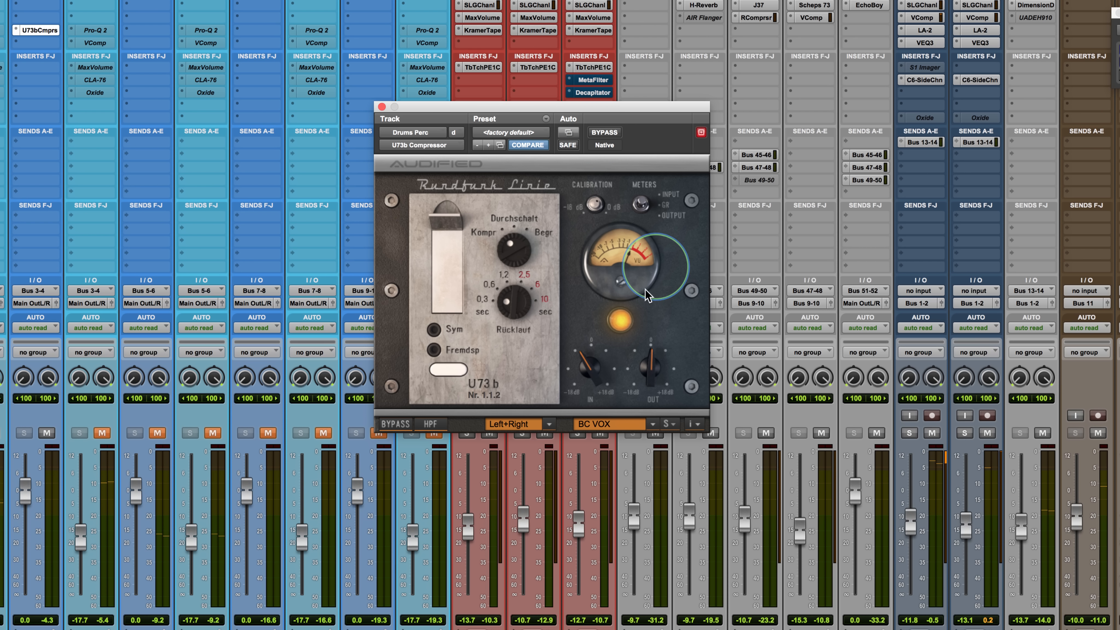
- Reduce the compressor's OUT level slightly further, resume playback and compare the drums again, ending with the compressor bypassed
{"action": "left_click_drag", "start_coordinate": [647, 363], "coordinate": [647, 375]}
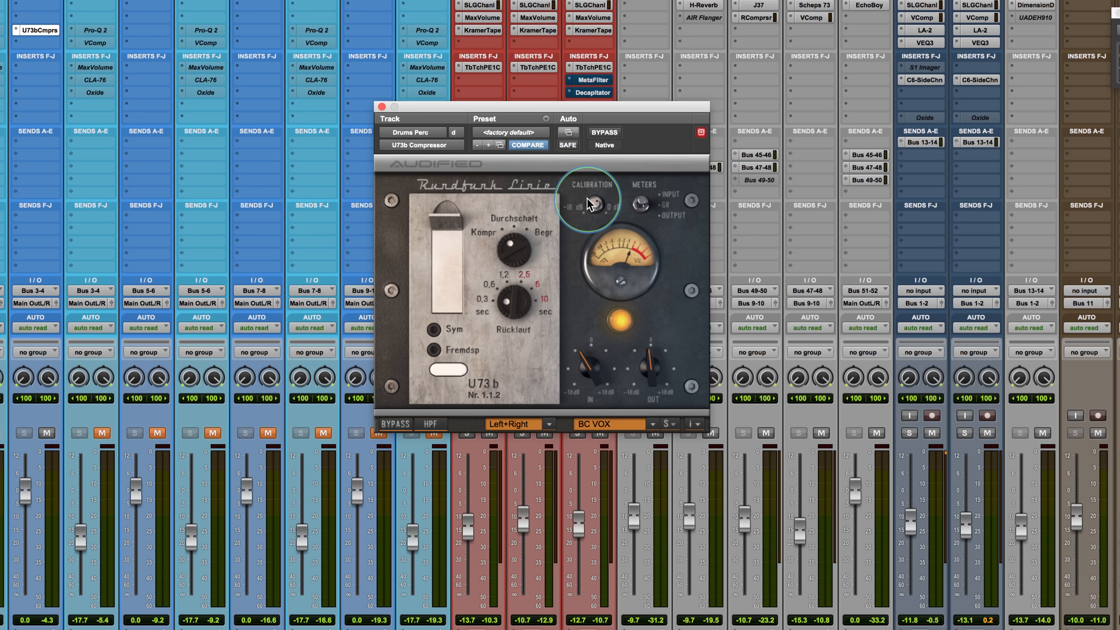
{"action": "key", "text": "space"}
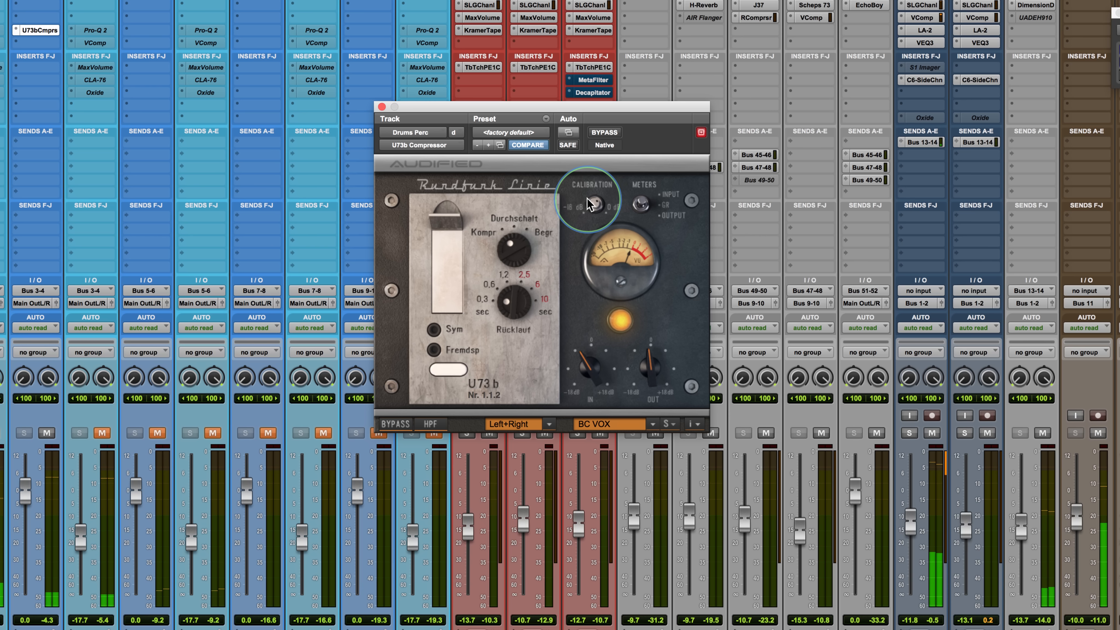
{"action": "left_click", "coordinate": [609, 132]}
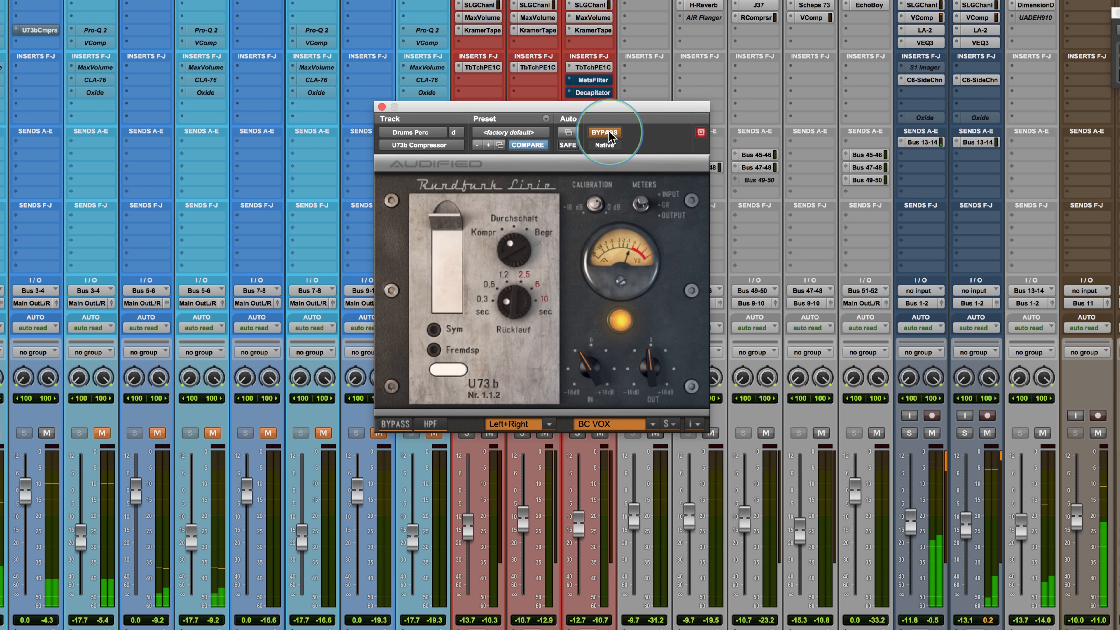
{"action": "left_click", "coordinate": [609, 132]}
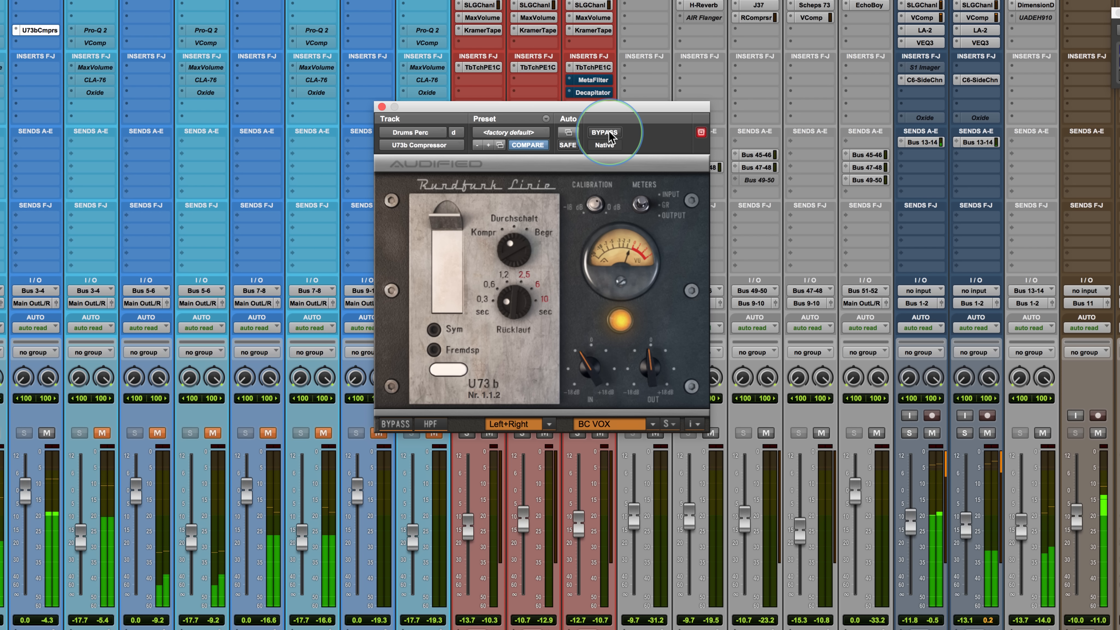
{"action": "left_click", "coordinate": [609, 133]}
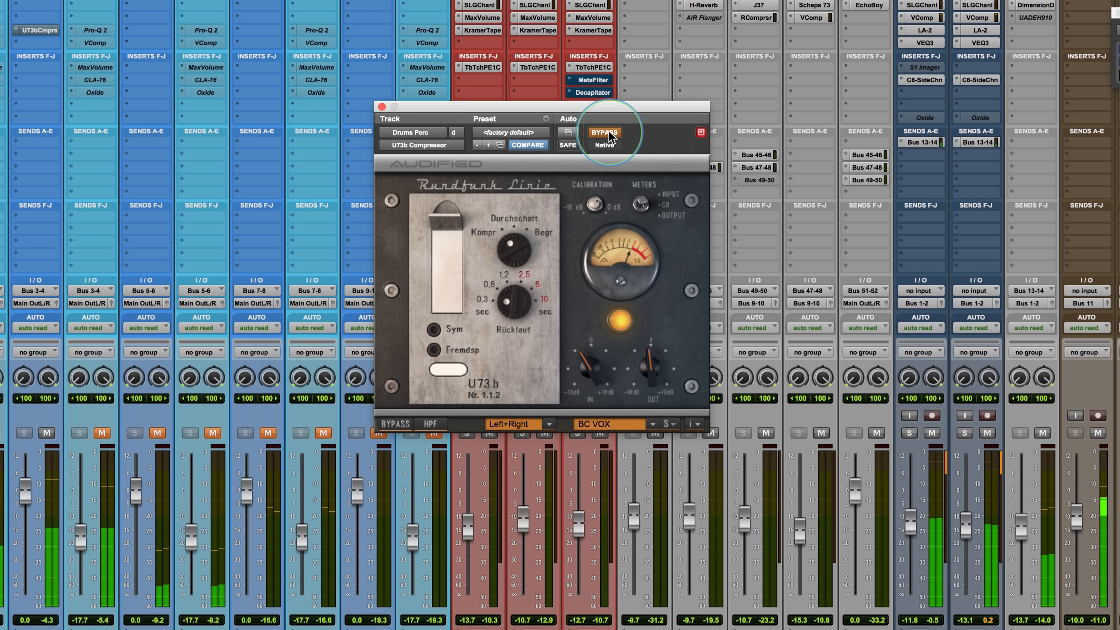
- Compare the U73b Compressor on Drums Perc against bypass again during playback, ending with it bypassed
{"action": "left_click", "coordinate": [609, 133]}
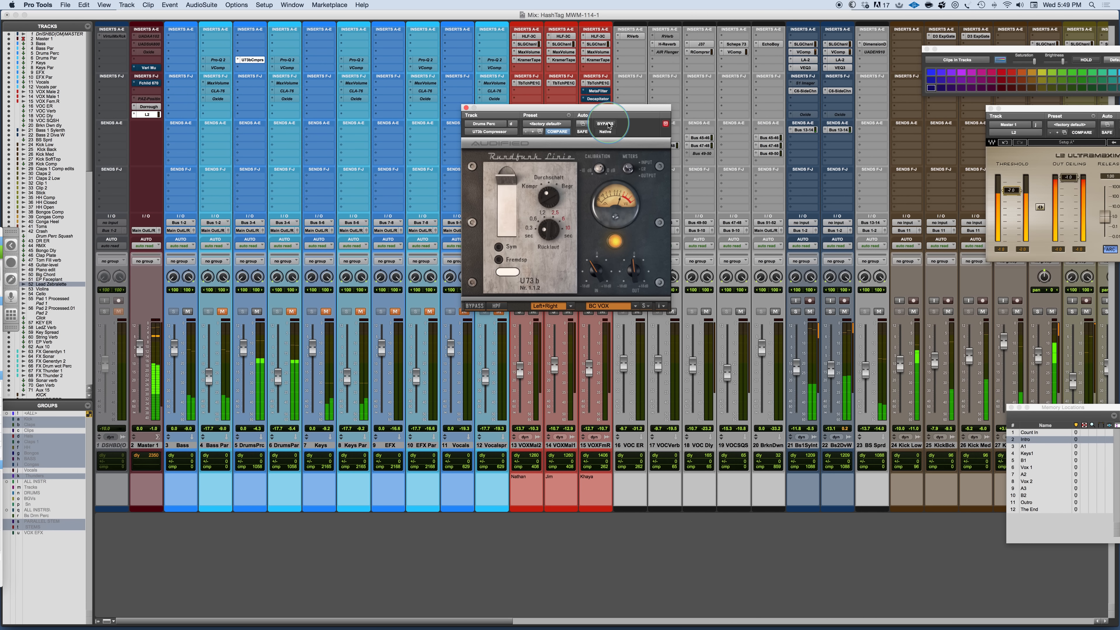
{"action": "left_click", "coordinate": [609, 126]}
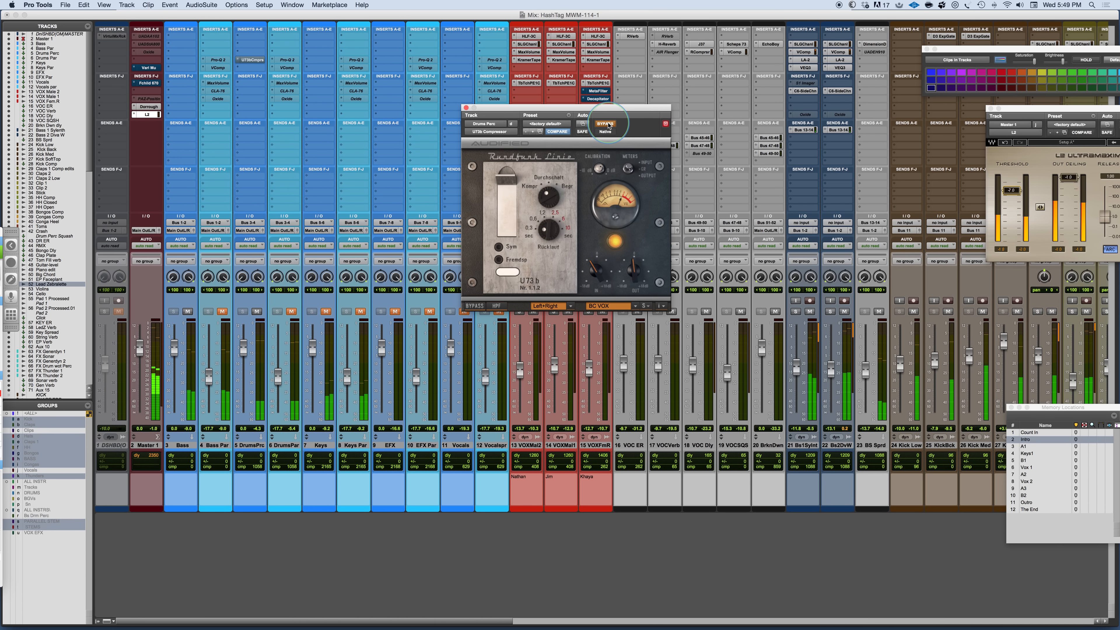
{"action": "left_click", "coordinate": [608, 126]}
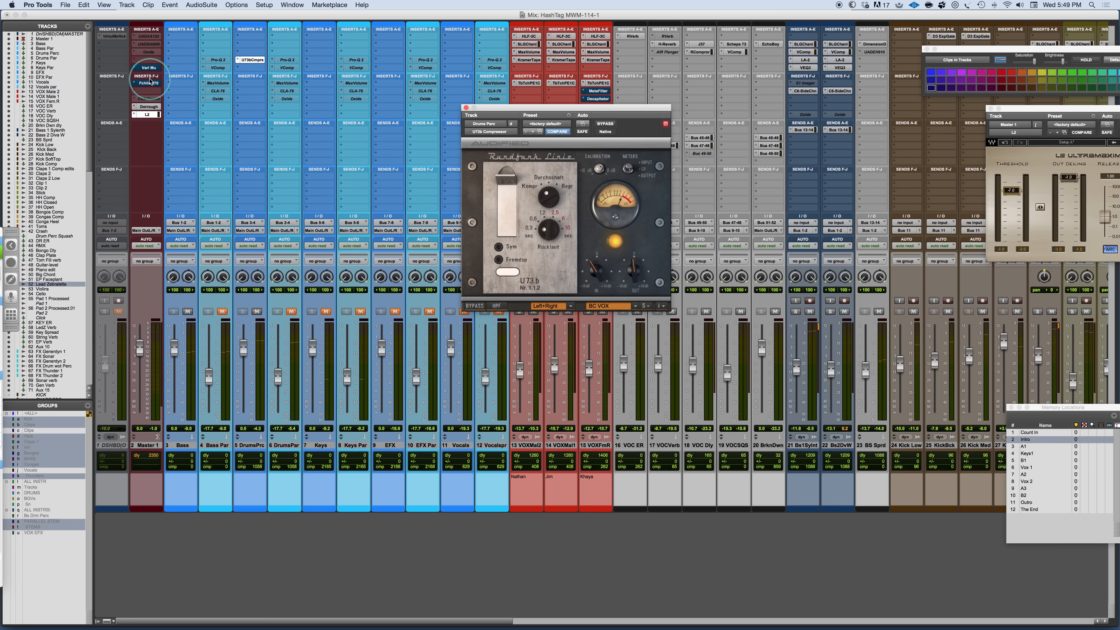
{"action": "left_click", "coordinate": [245, 62], "text": "super"}
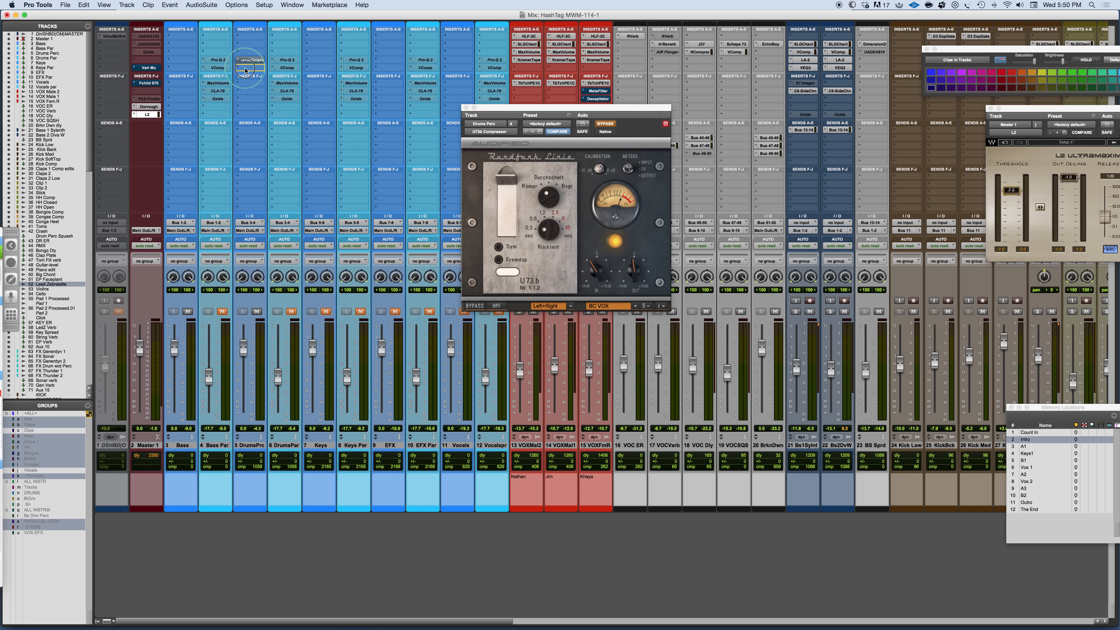
- Copy the Fairchild 670 from Master 1 to the insert below the U73b on Drums Perc and take it out of bypass
{"action": "left_click_drag", "start_coordinate": [149, 82], "coordinate": [253, 70]}
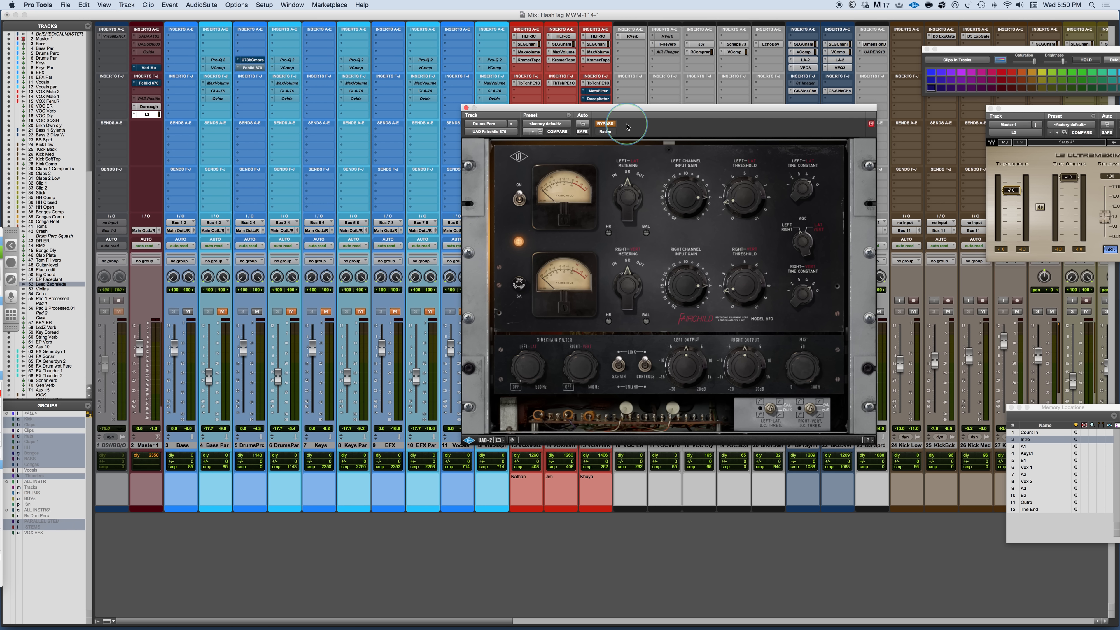
{"action": "left_click", "coordinate": [605, 123]}
{"action": "left_click_drag", "start_coordinate": [642, 106], "coordinate": [569, 107]}
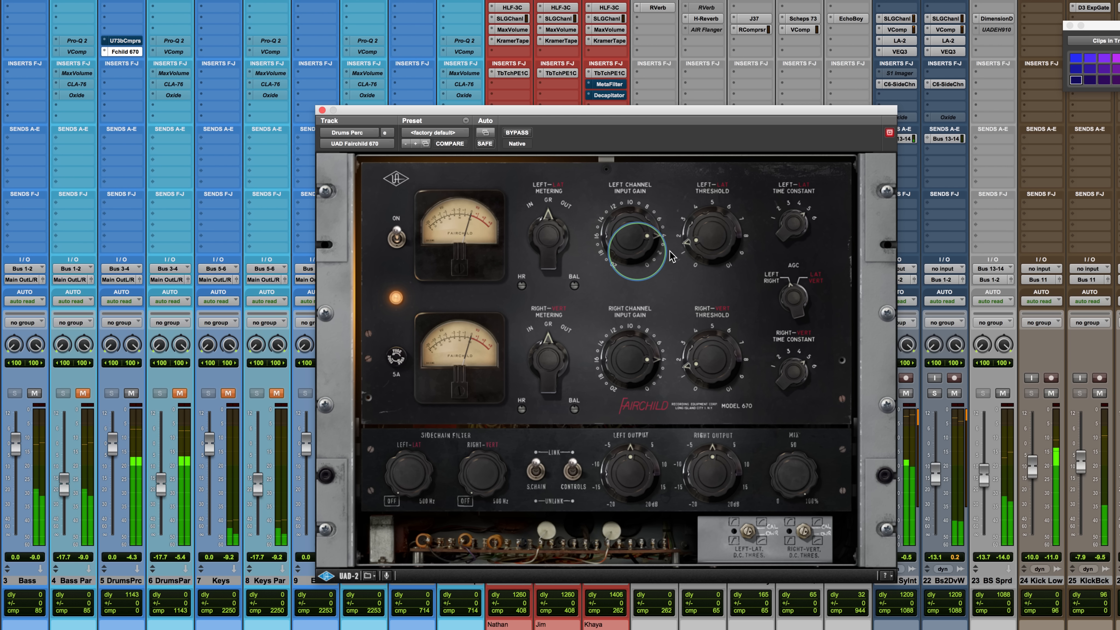
- Adjust the Fairchild 670's time constant, turn up its linked thresholds and fine-tune its output during playback
{"action": "mouse_move", "coordinate": [787, 221]}
{"action": "left_mouse_down"}
{"action": "mouse_move", "coordinate": [785, 300]}
{"action": "mouse_move", "coordinate": [787, 231]}
{"action": "mouse_move", "coordinate": [777, 233]}
{"action": "left_mouse_up"}
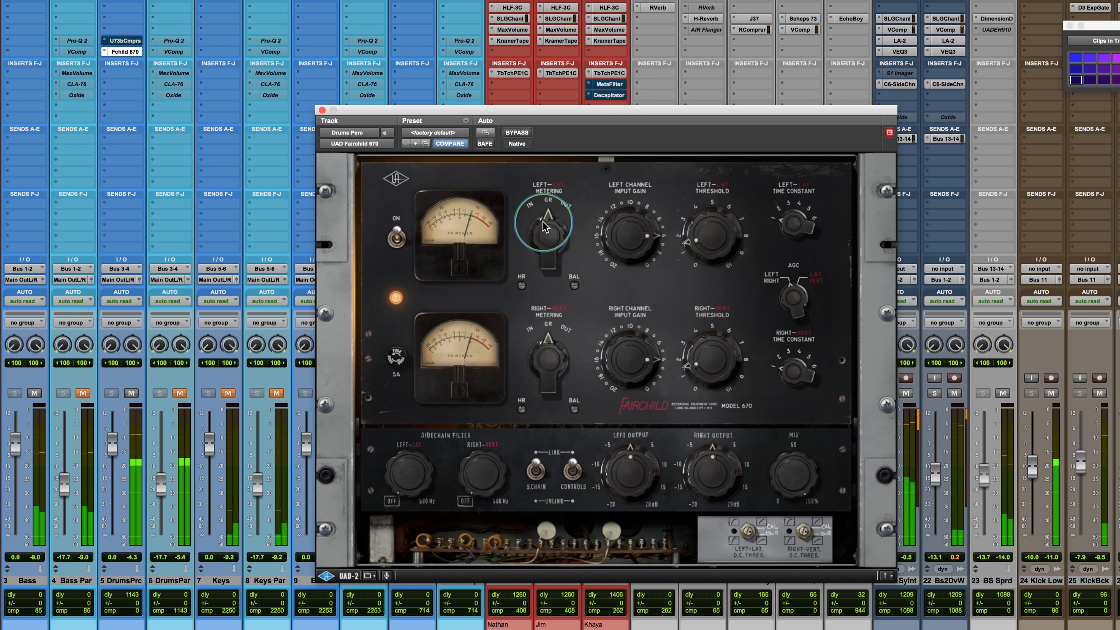
{"action": "left_click_drag", "start_coordinate": [691, 242], "coordinate": [689, 222]}
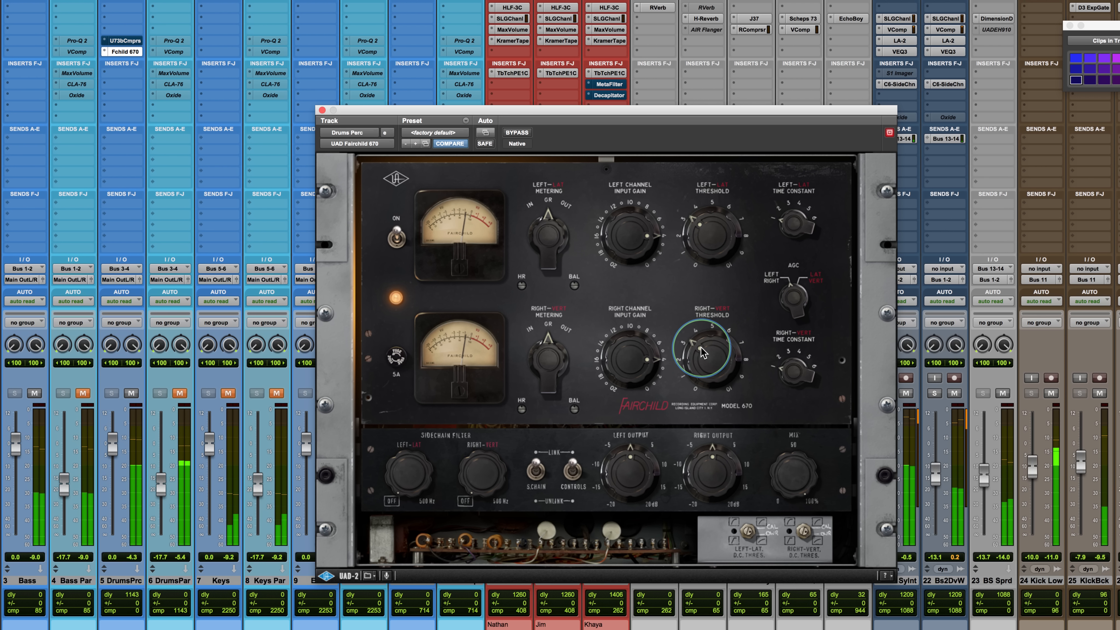
{"action": "left_click_drag", "start_coordinate": [707, 463], "coordinate": [707, 462]}
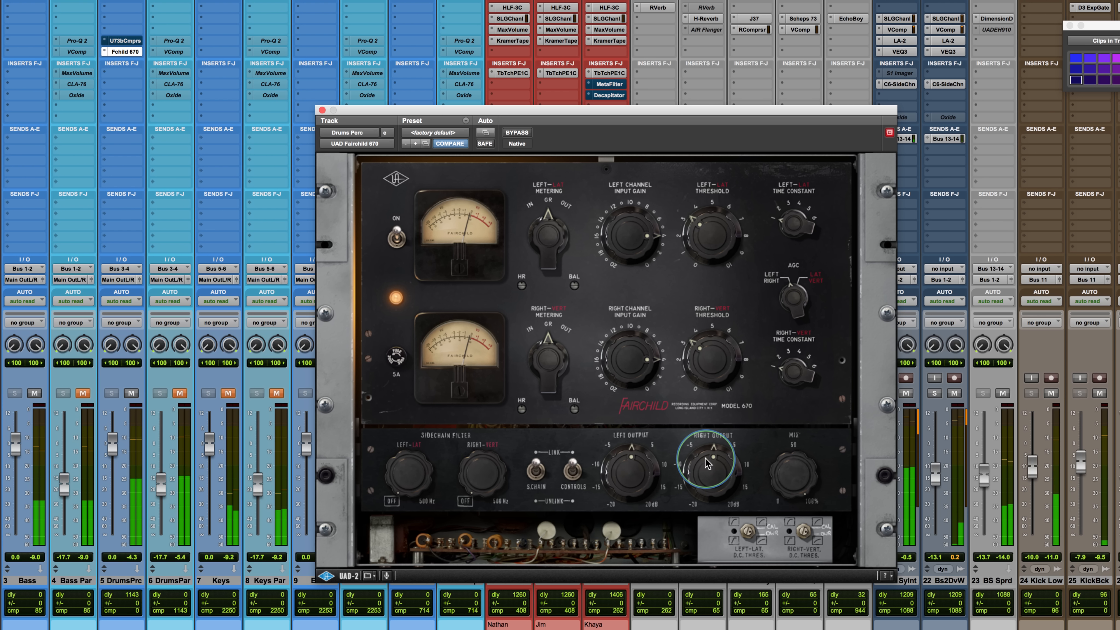
- Compare the Fairchild 670 on Drums Perc repeatedly against bypass during playback, ending with it enabled
{"action": "left_click", "coordinate": [518, 134]}
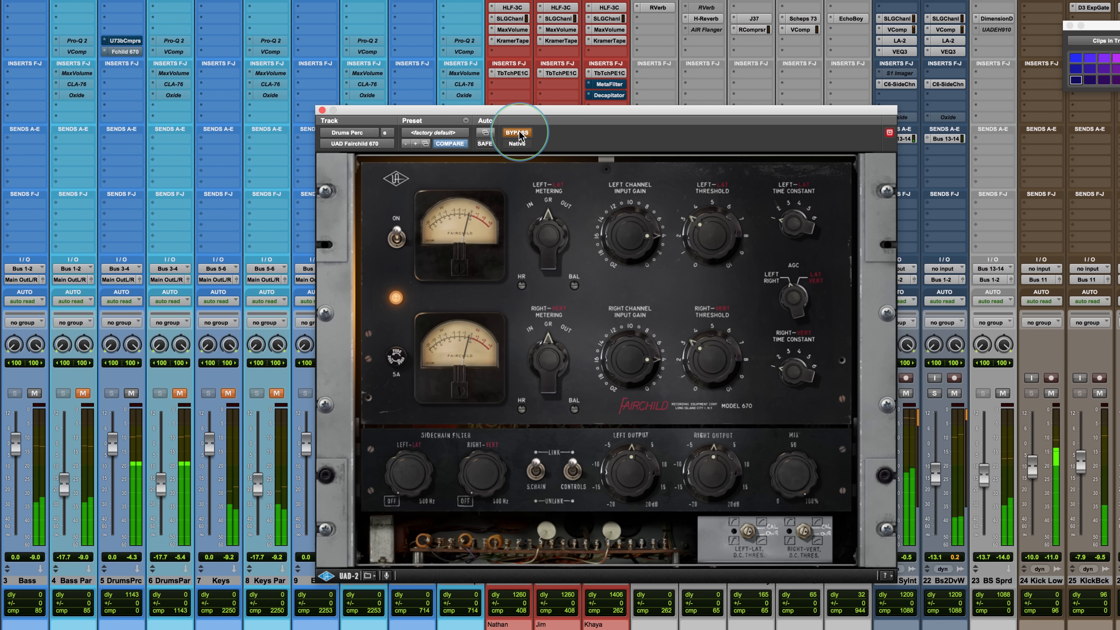
{"action": "left_click", "coordinate": [519, 133]}
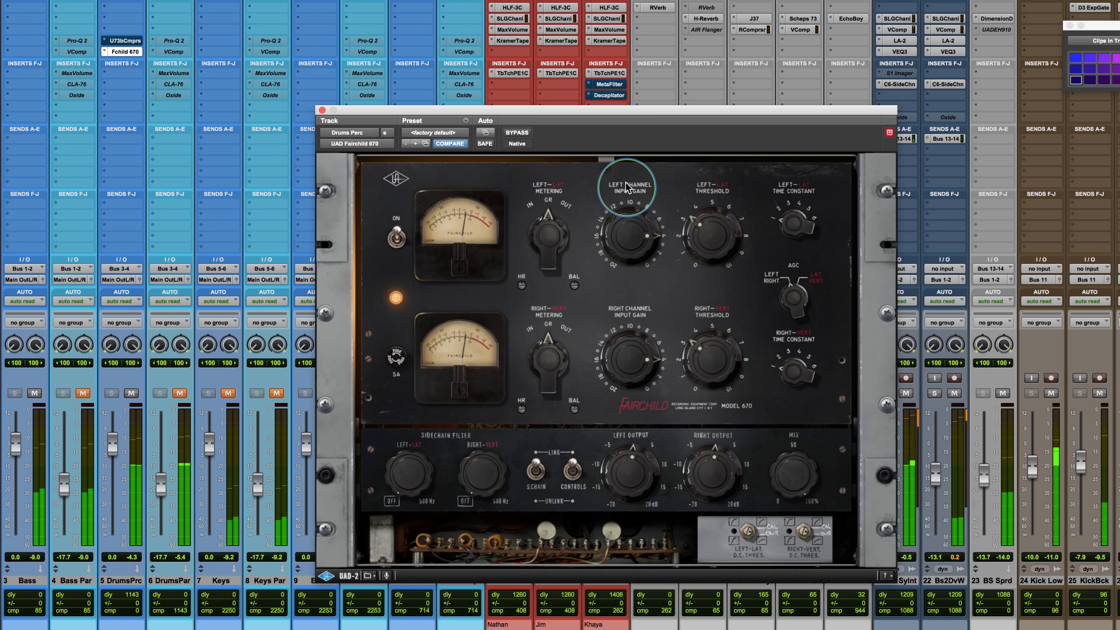
{"action": "left_click", "coordinate": [516, 132]}
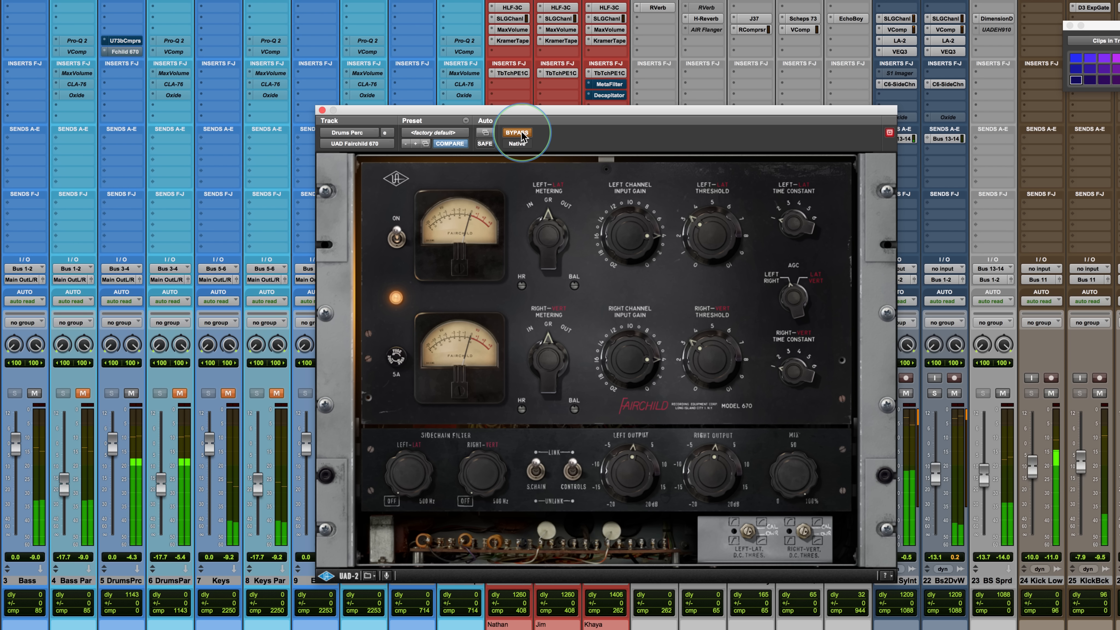
{"action": "left_click", "coordinate": [517, 133]}
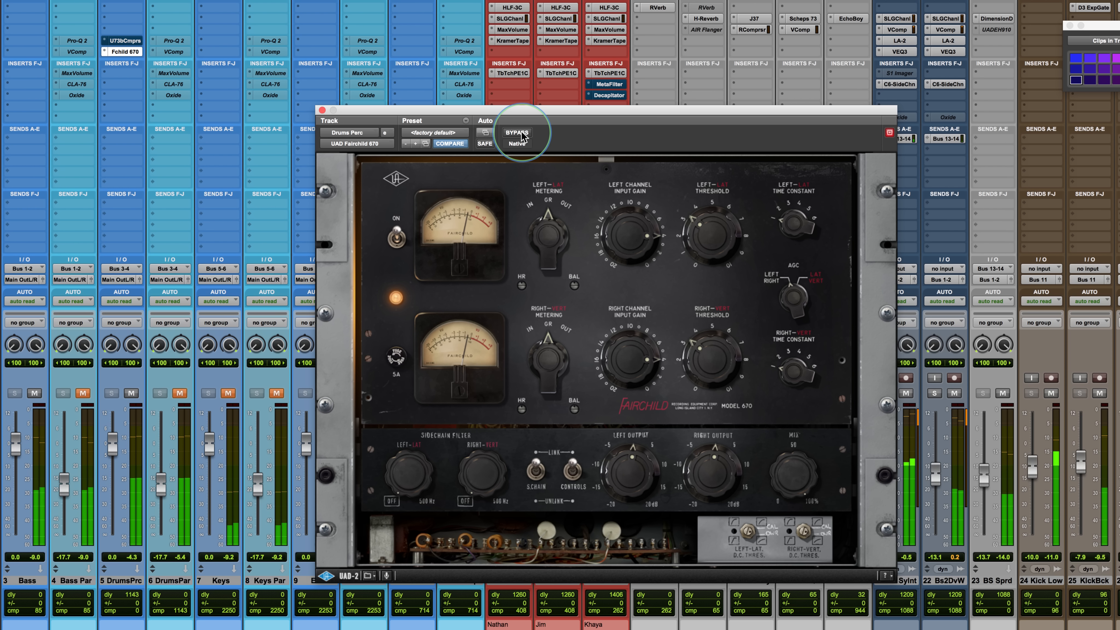
{"action": "left_click", "coordinate": [521, 135]}
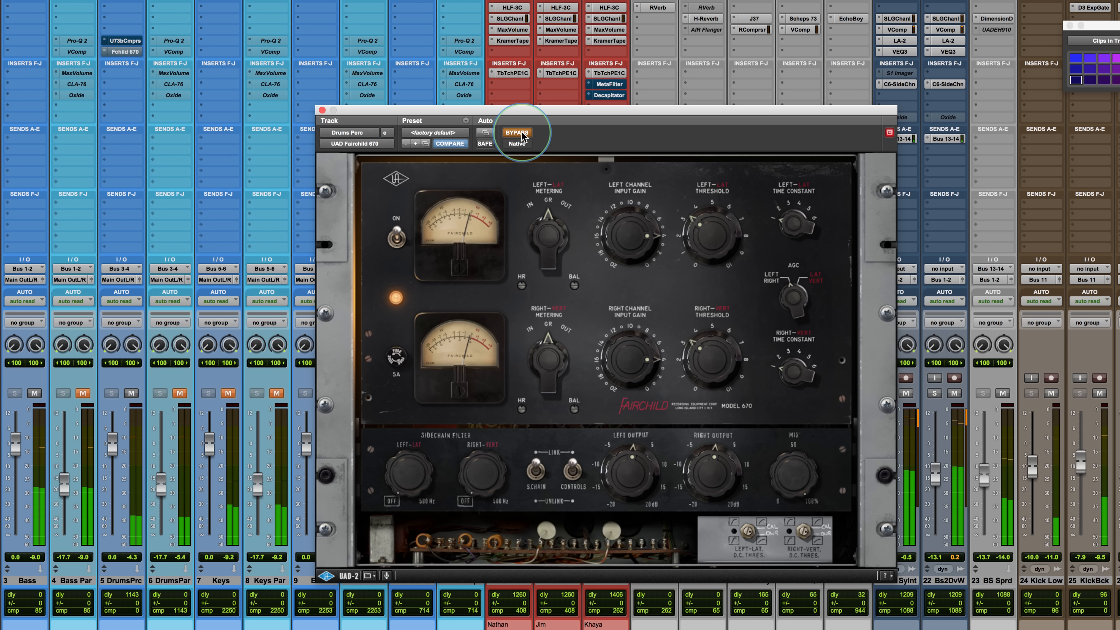
{"action": "left_click", "coordinate": [522, 134]}
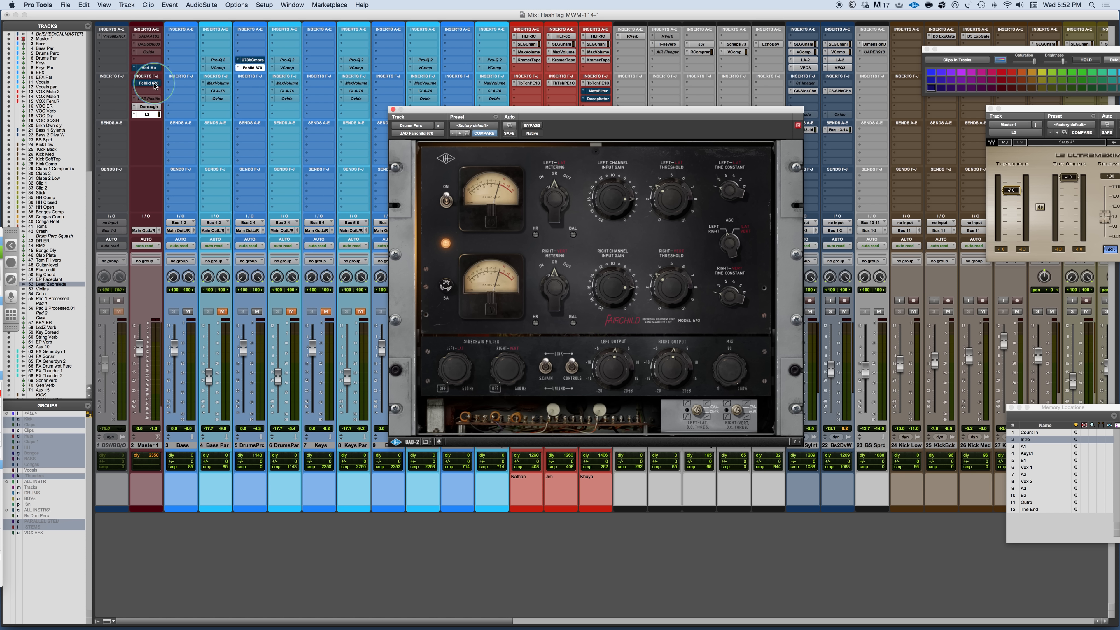
- Move the Vari Mu from Master 1 to the insert below the Fairchild 670 on Drums Perc, and enable it in place of the Fairchild
{"action": "left_click", "coordinate": [143, 68]}
{"action": "left_click_drag", "start_coordinate": [249, 83], "coordinate": [250, 82]}
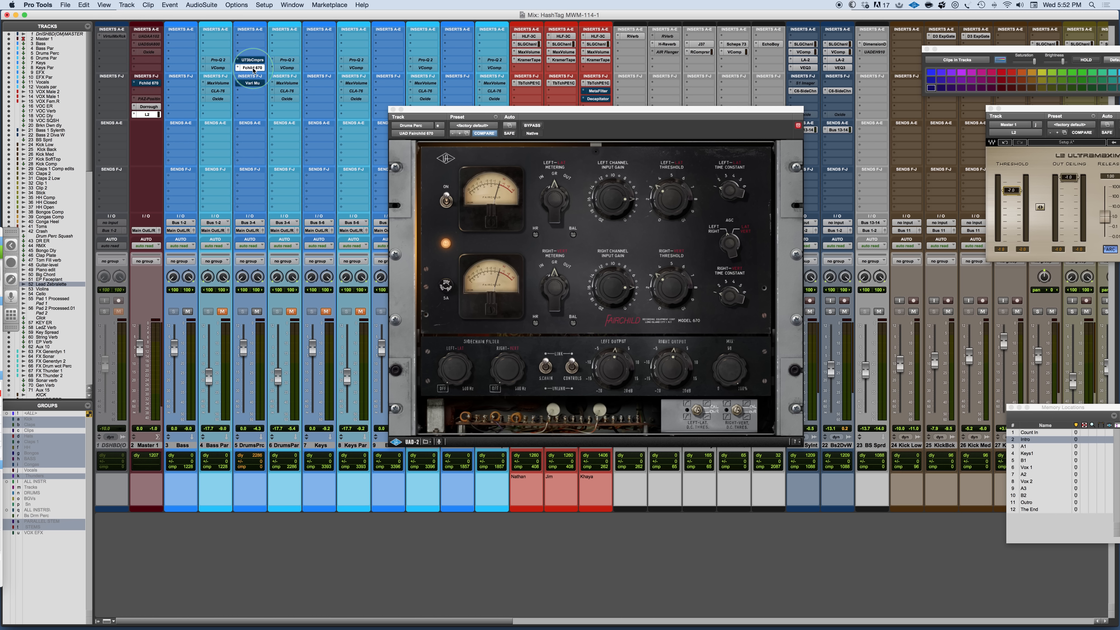
{"action": "left_click", "coordinate": [253, 68], "text": "super"}
{"action": "left_click", "coordinate": [252, 83], "text": "super"}
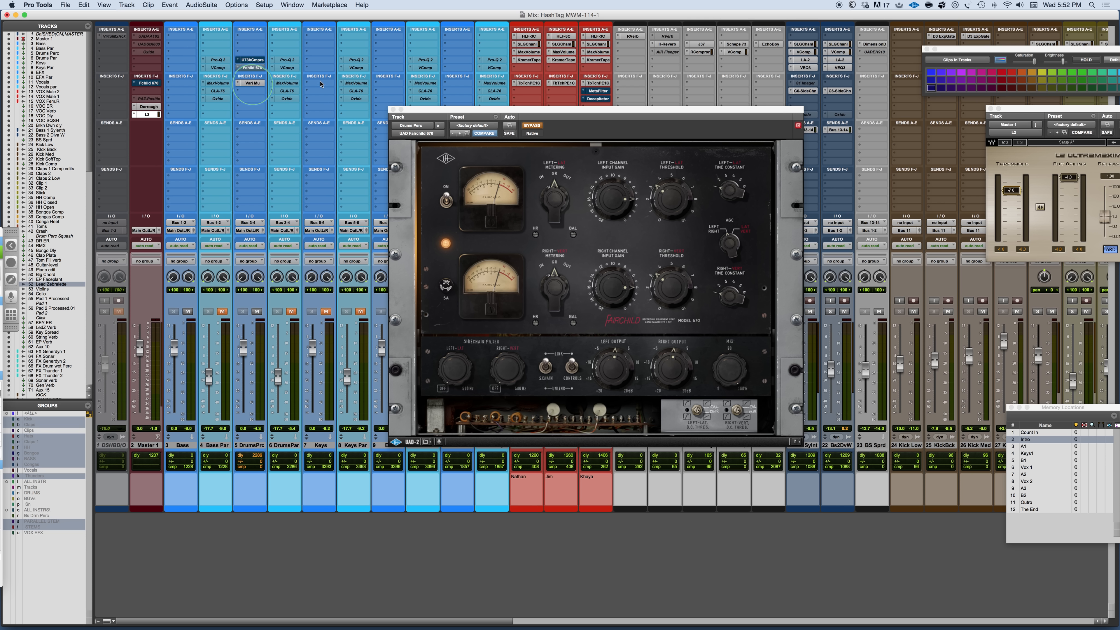
{"action": "left_click_drag", "start_coordinate": [547, 108], "coordinate": [509, 179]}
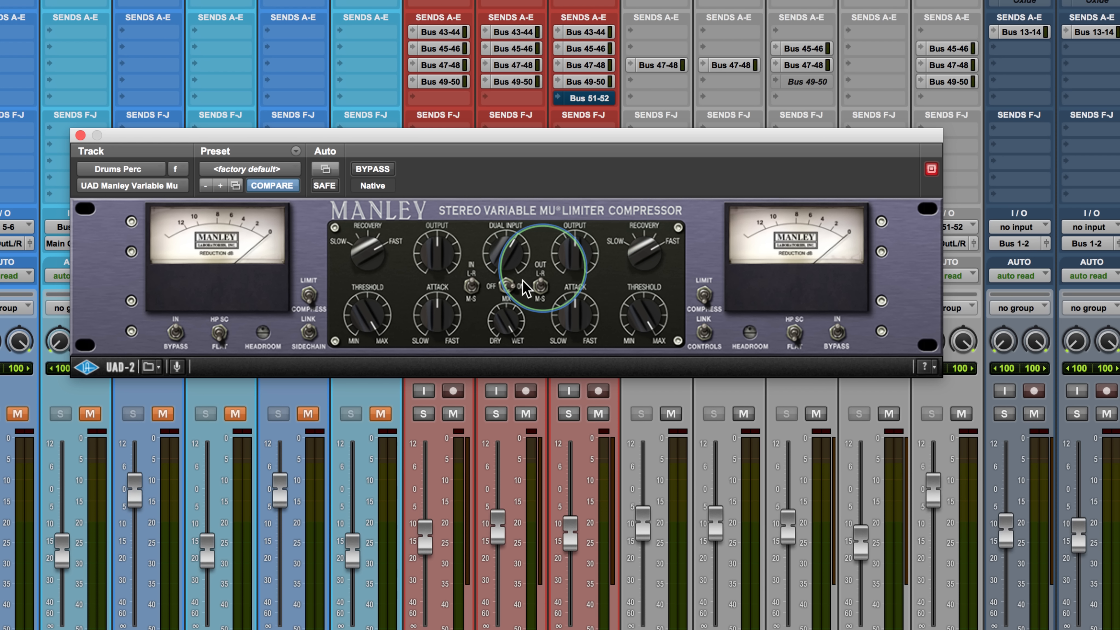
- Set the Manley Variable Mu's threshold to about midway and slow its attack, checking the result once against bypass
{"action": "left_click_drag", "start_coordinate": [358, 309], "coordinate": [362, 395]}
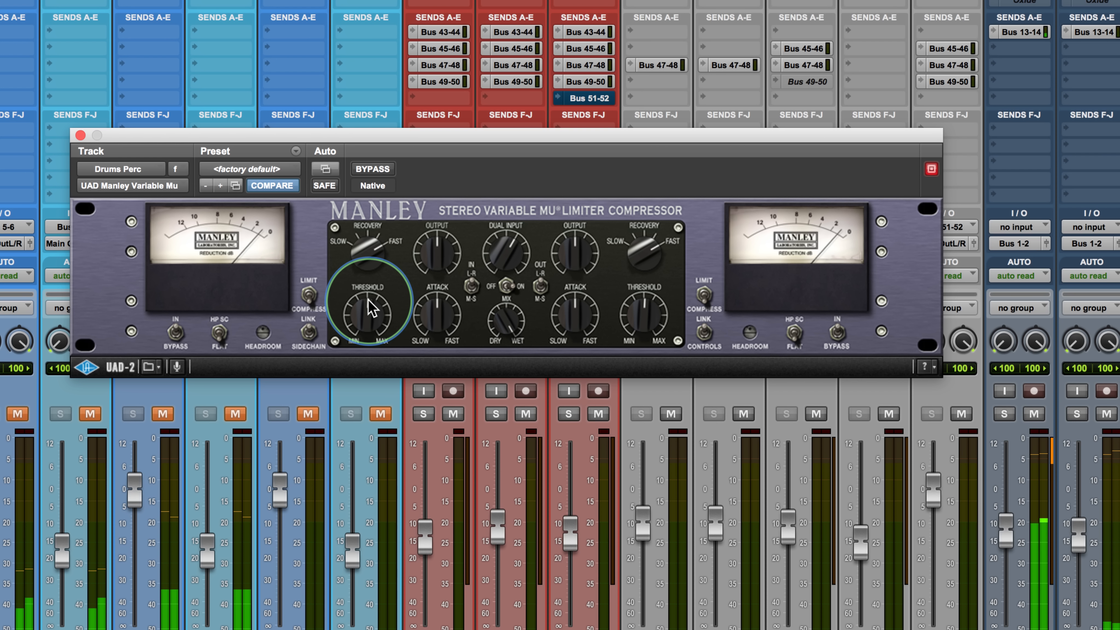
{"action": "left_click_drag", "start_coordinate": [441, 310], "coordinate": [432, 314]}
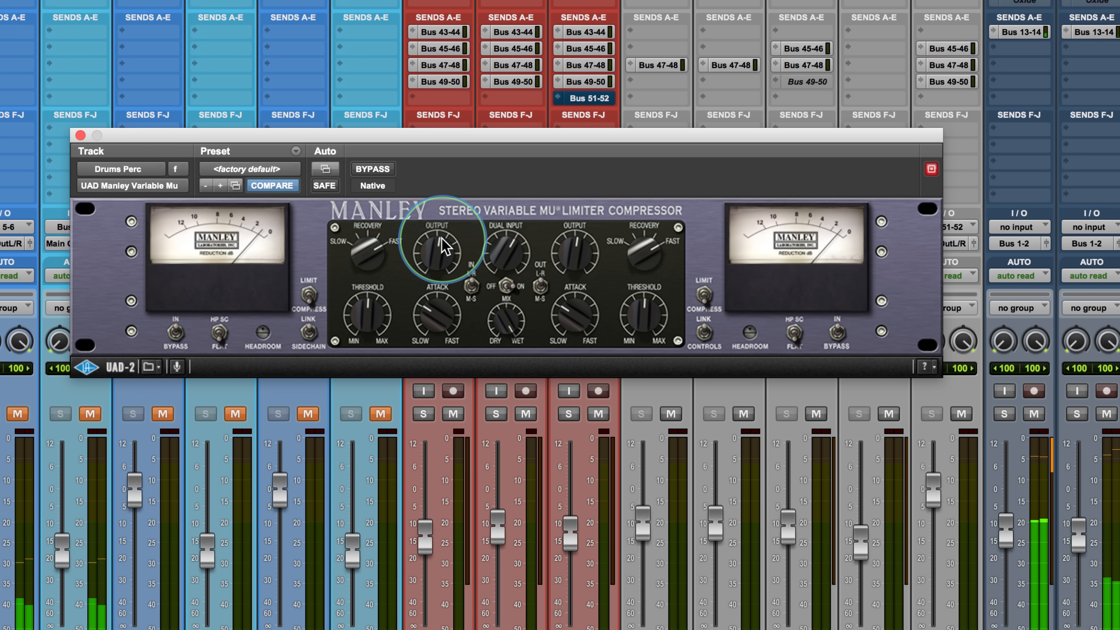
{"action": "left_click", "coordinate": [372, 169]}
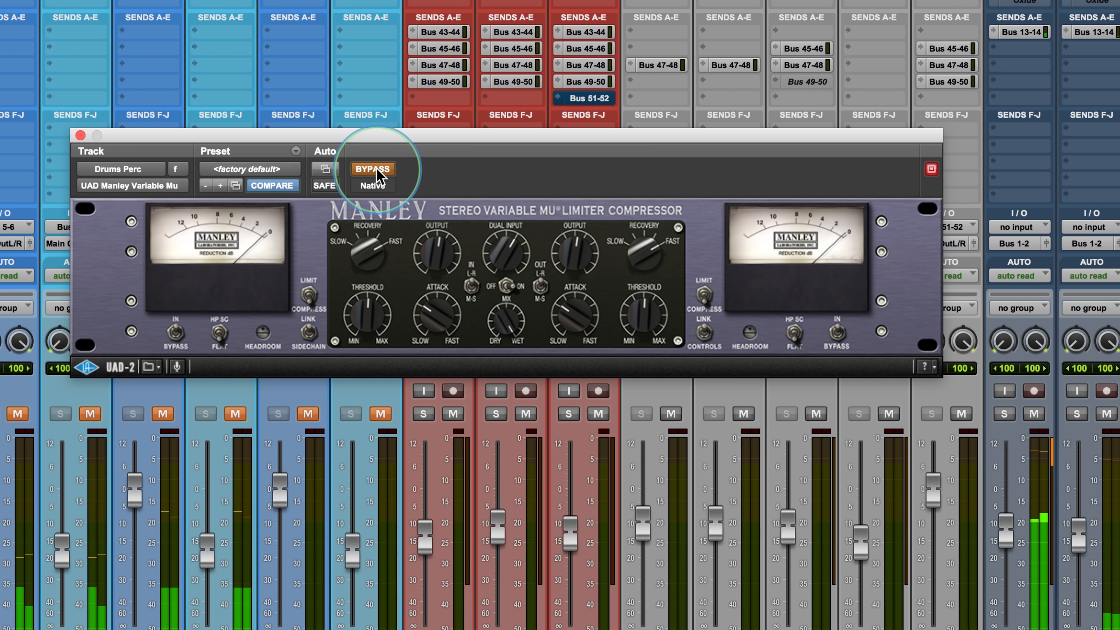
{"action": "left_click", "coordinate": [376, 172]}
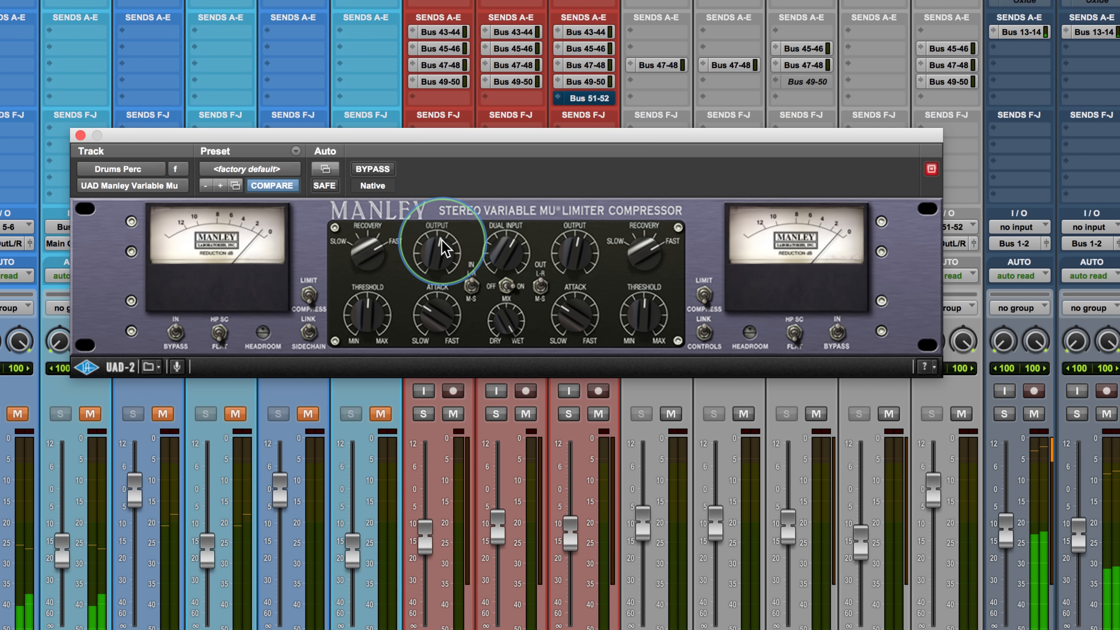
- Compare the Manley Variable Mu on Drums Perc repeatedly against bypass during playback, ending with it enabled
{"action": "left_click", "coordinate": [372, 169]}
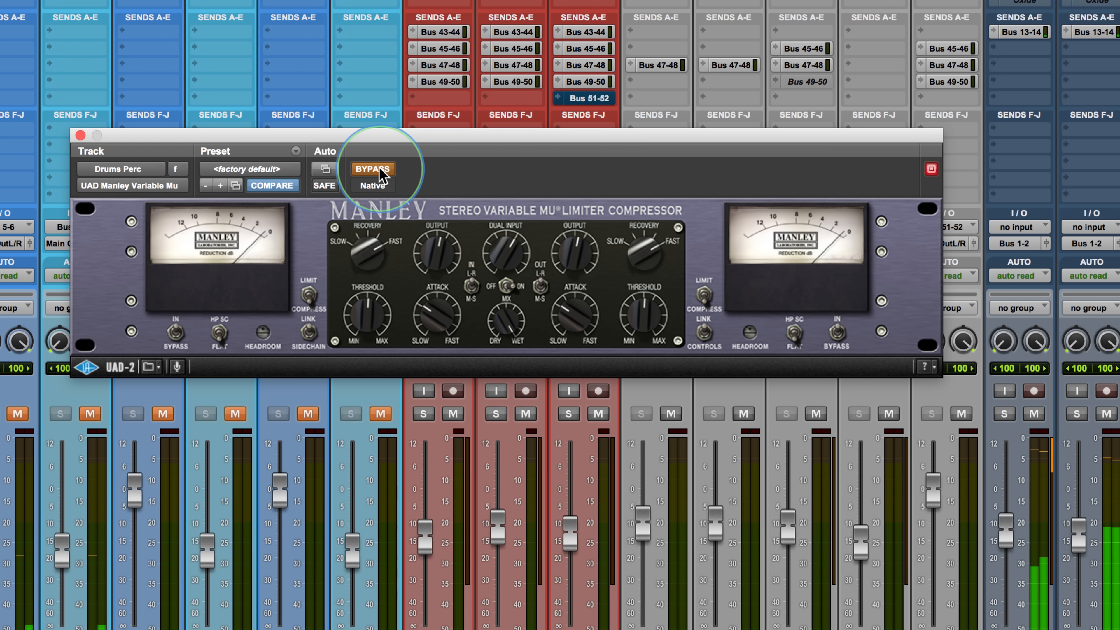
{"action": "left_click", "coordinate": [379, 171]}
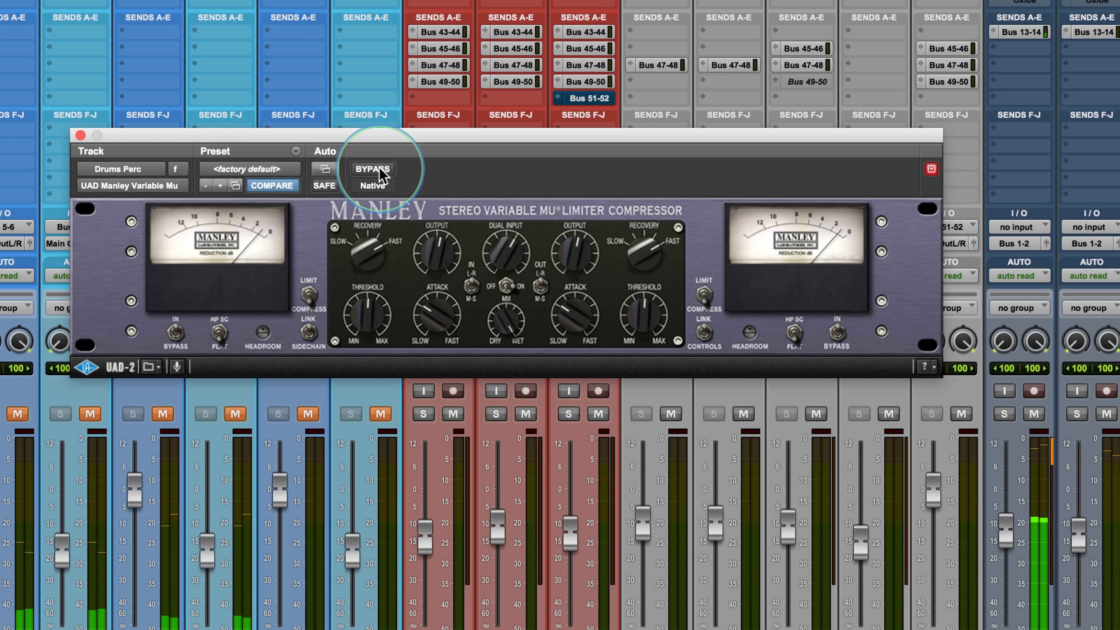
{"action": "left_click", "coordinate": [373, 169]}
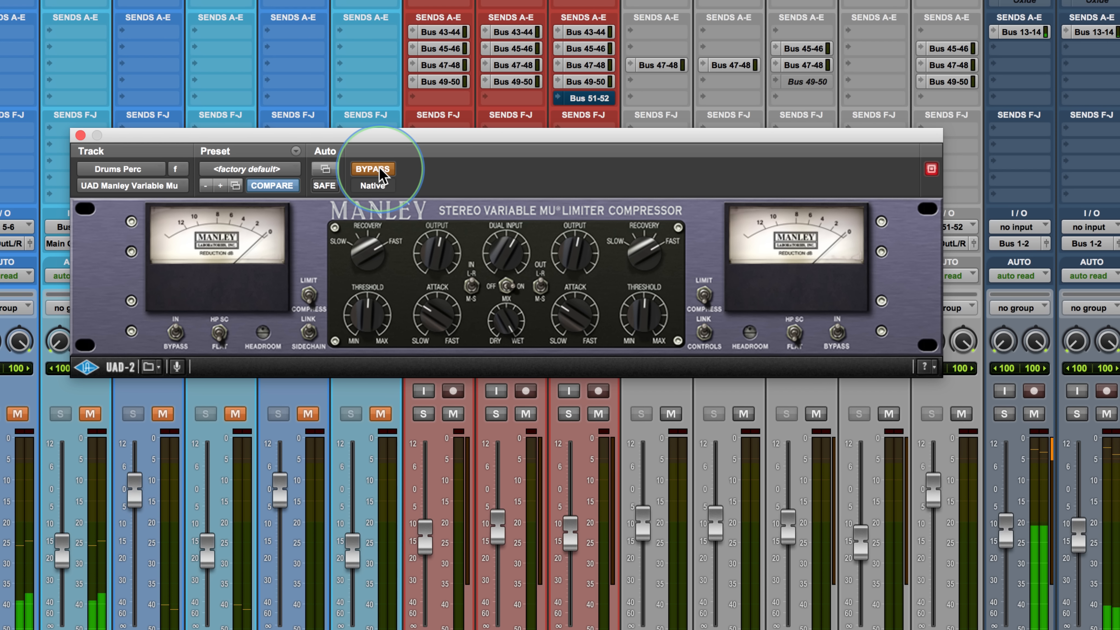
{"action": "left_click", "coordinate": [379, 171]}
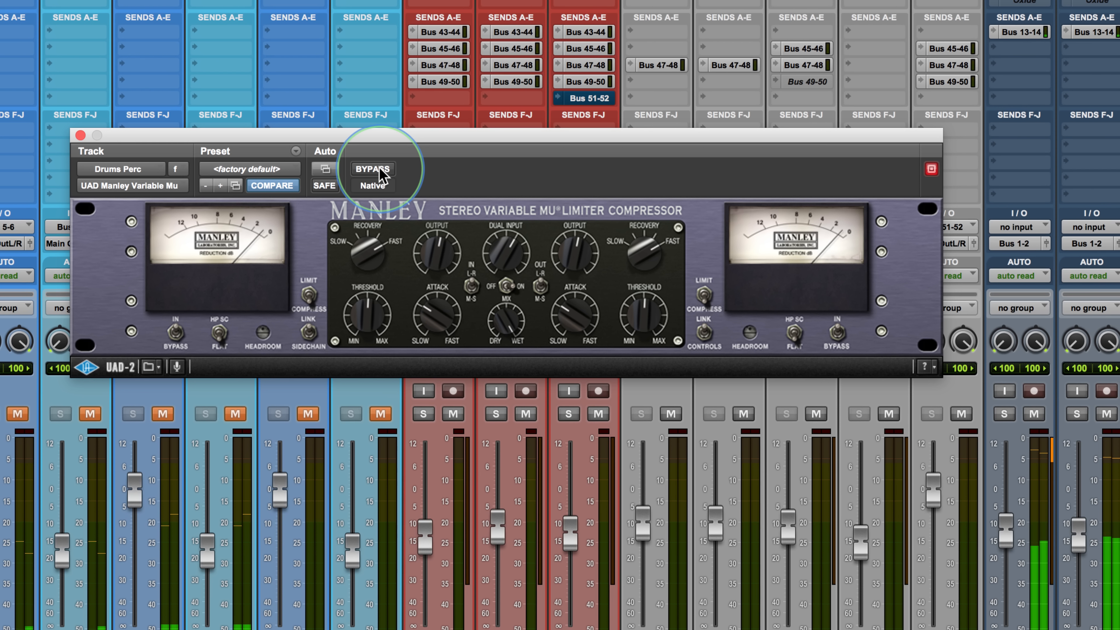
{"action": "left_click", "coordinate": [372, 169]}
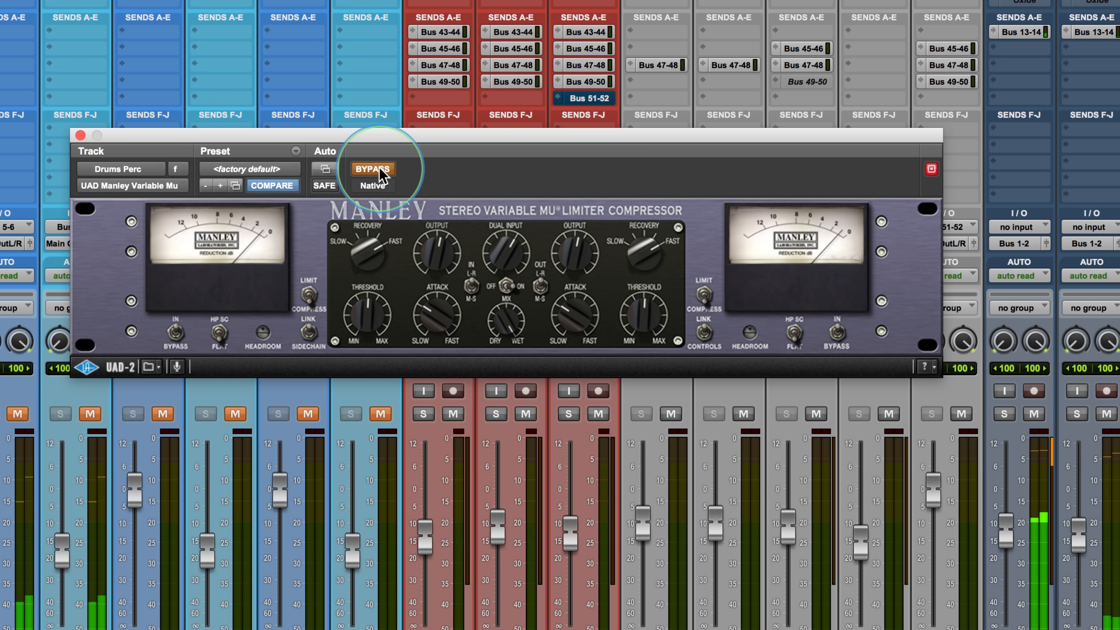
{"action": "left_click", "coordinate": [373, 168]}
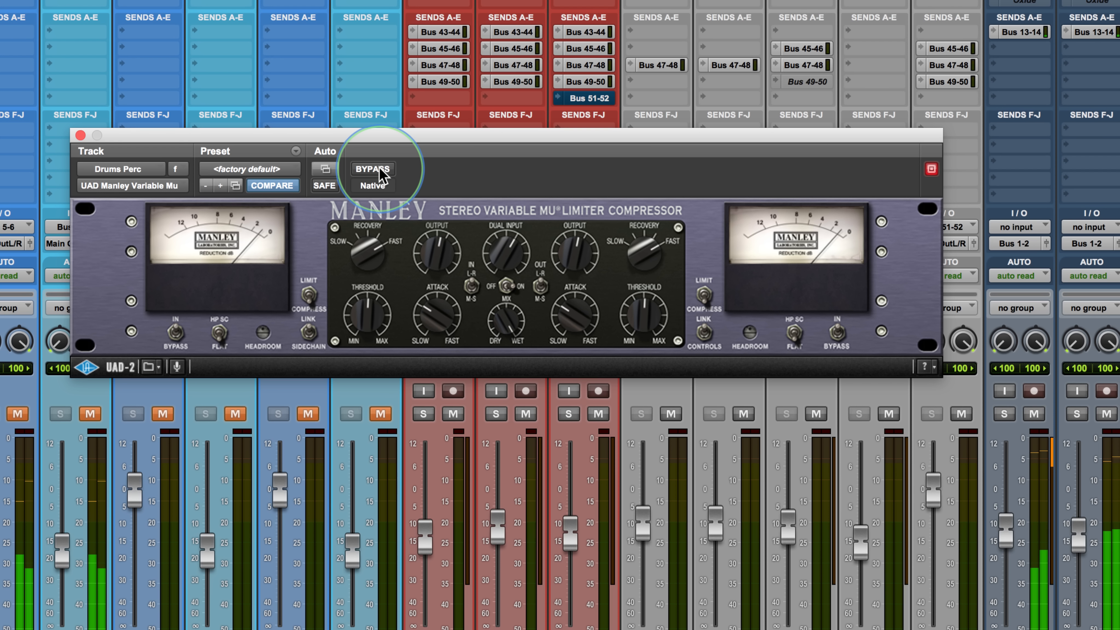
{"action": "left_click", "coordinate": [379, 170]}
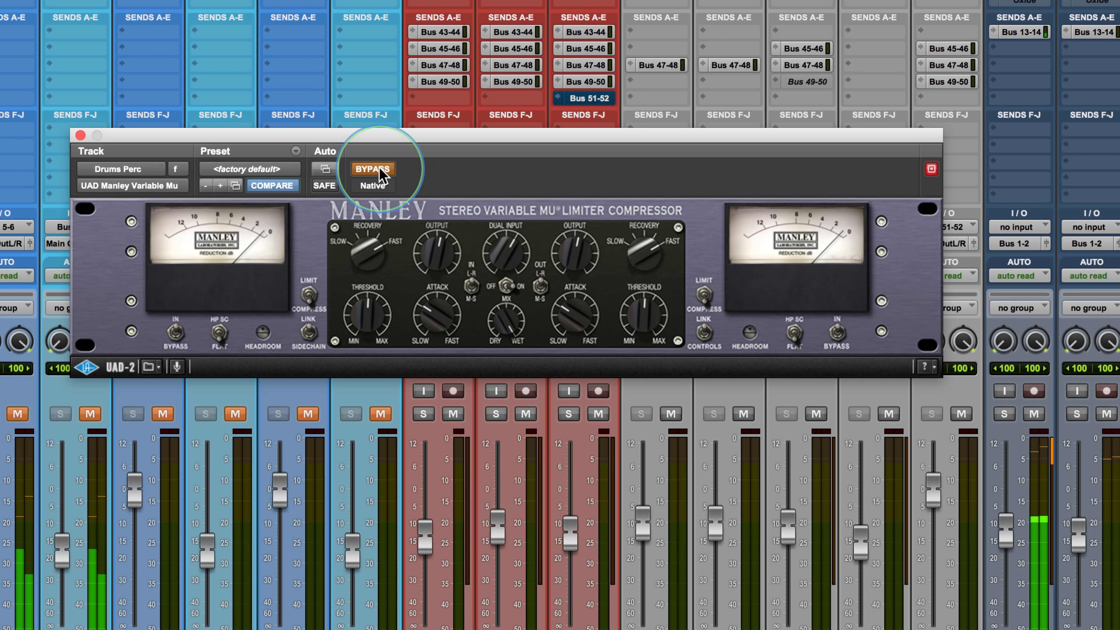
{"action": "left_click", "coordinate": [379, 170]}
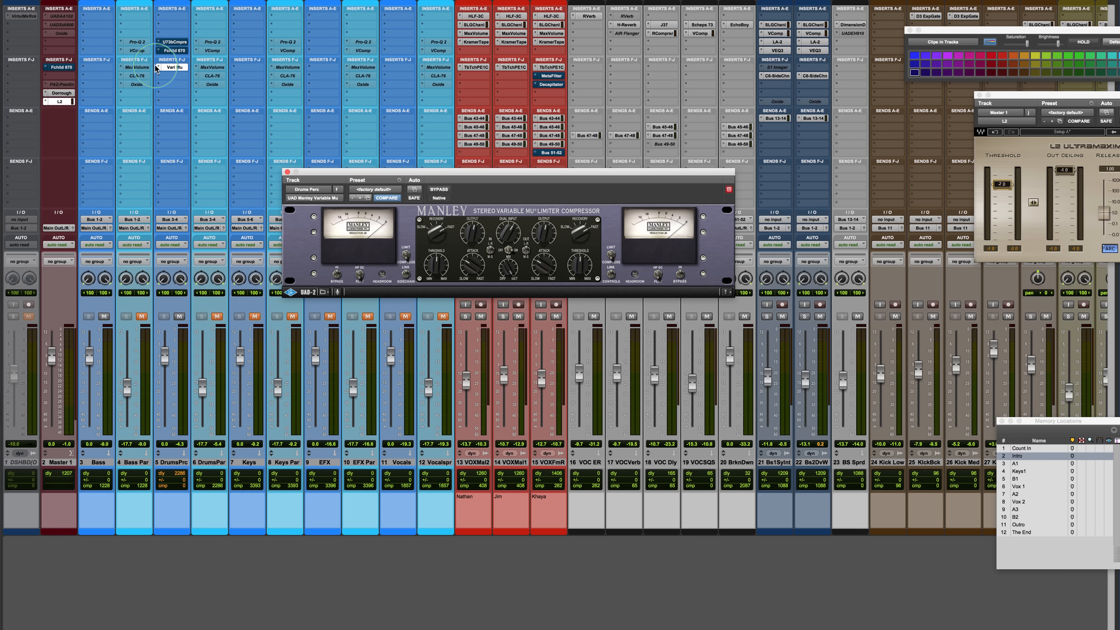
- Resume playback, compare the Vari Mu insert against bypass, and switch Drums Perc to the Fairchild 670 with the Vari Mu bypassed
{"action": "key", "text": "space"}
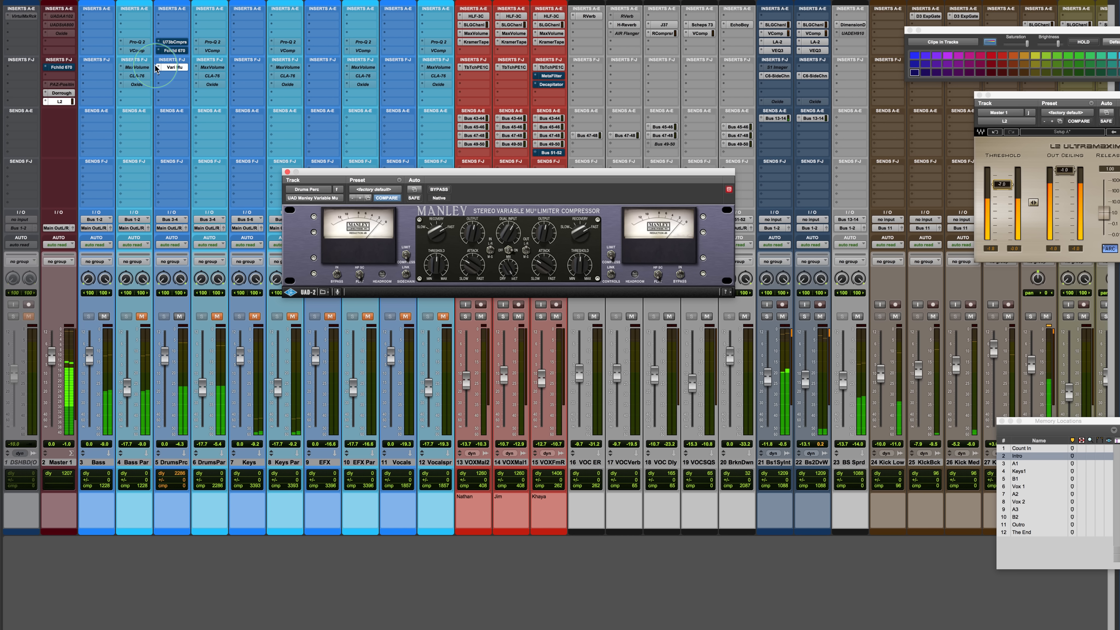
{"action": "left_click", "coordinate": [171, 67], "text": "super"}
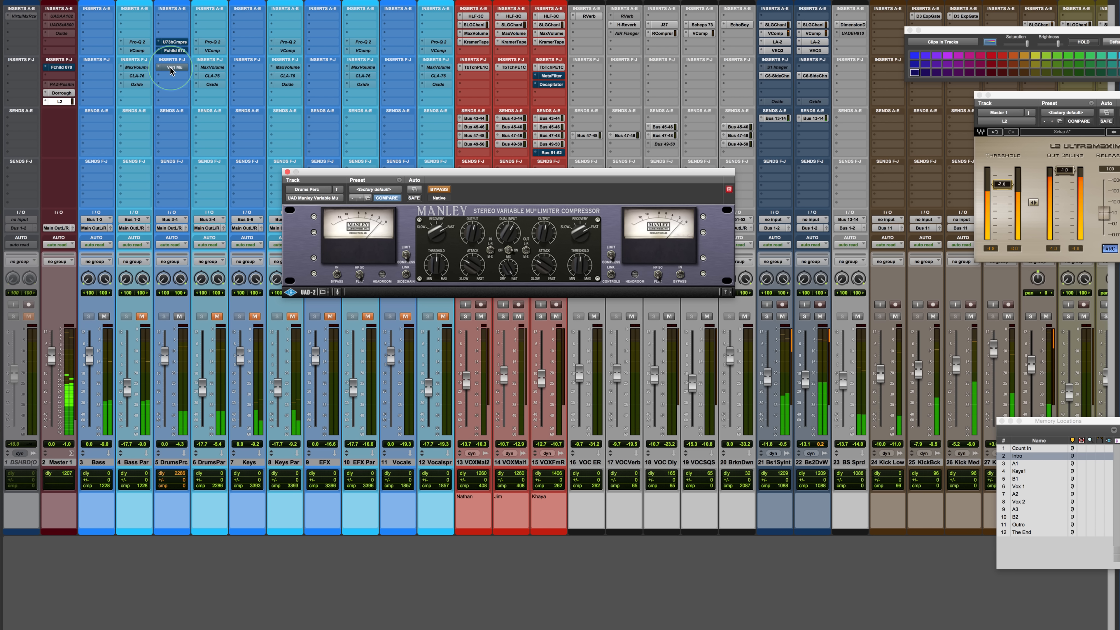
{"action": "left_click", "coordinate": [170, 67], "text": "super"}
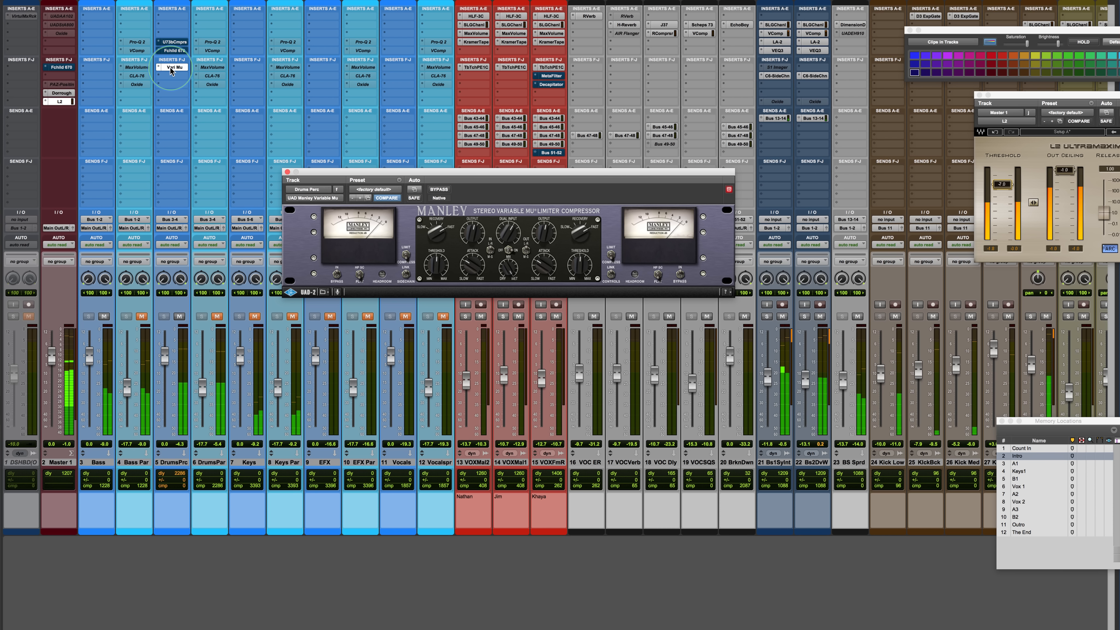
{"action": "left_click", "coordinate": [173, 67], "text": "super"}
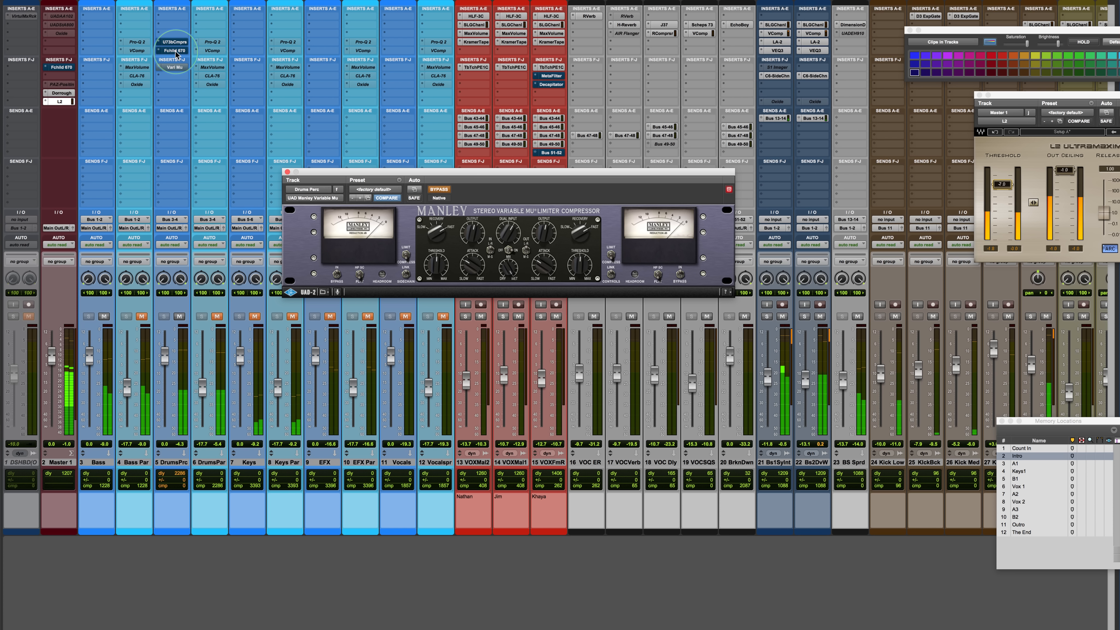
{"action": "left_click", "coordinate": [175, 52], "text": "super"}
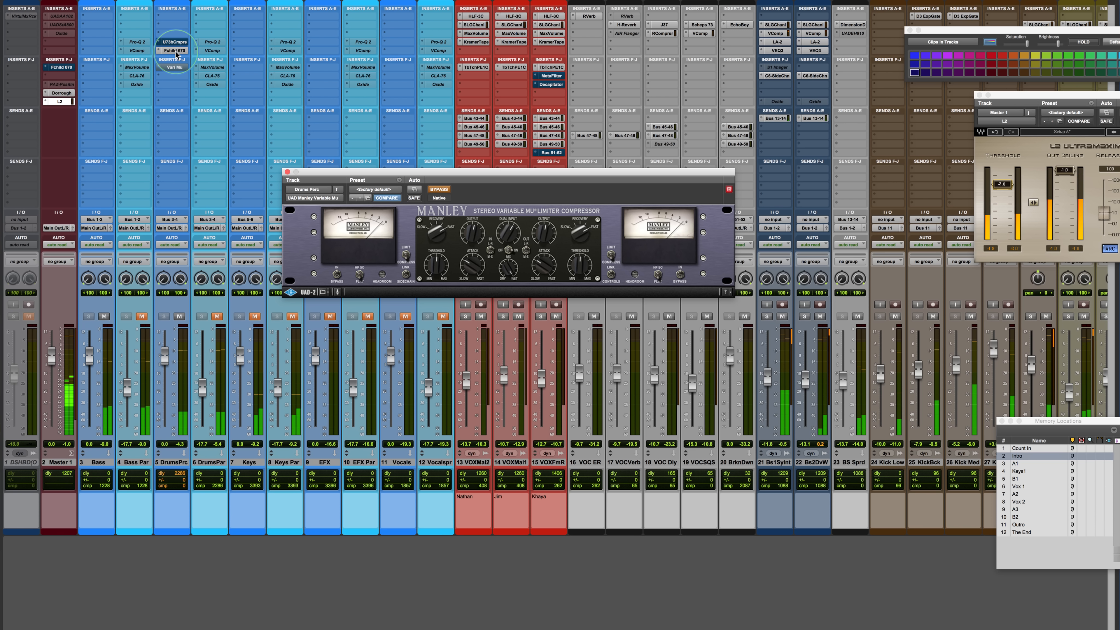
- Compare the Fairchild 670 on Drums Perc against bypass during playback, and switch to the U73b with the Fairchild bypassed
{"action": "left_click", "coordinate": [175, 51], "text": "super"}
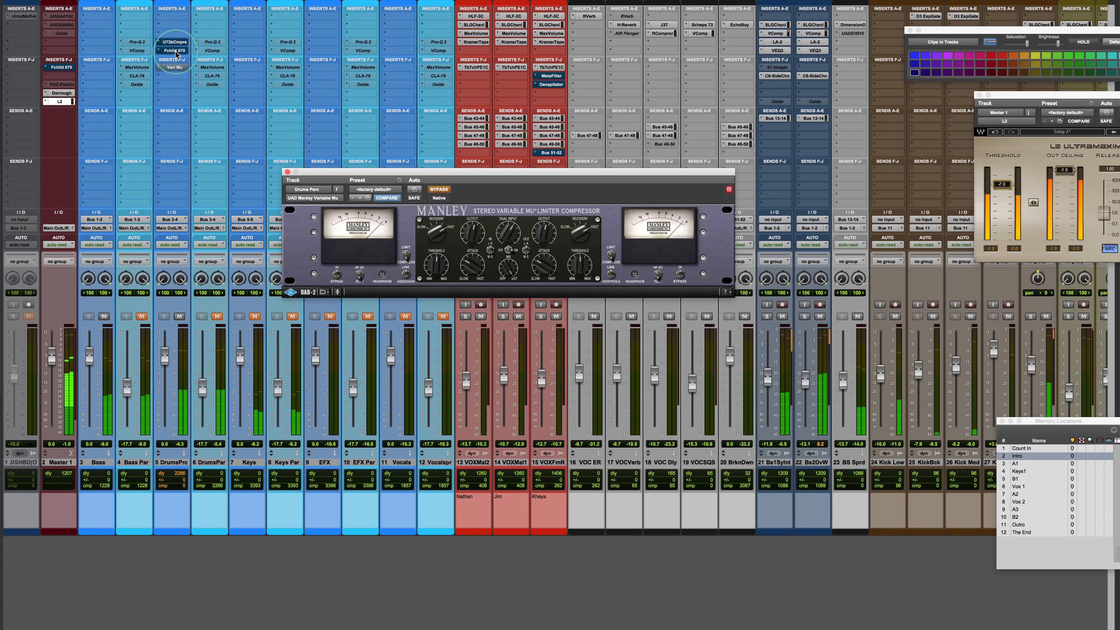
{"action": "left_click", "coordinate": [175, 51], "text": "super"}
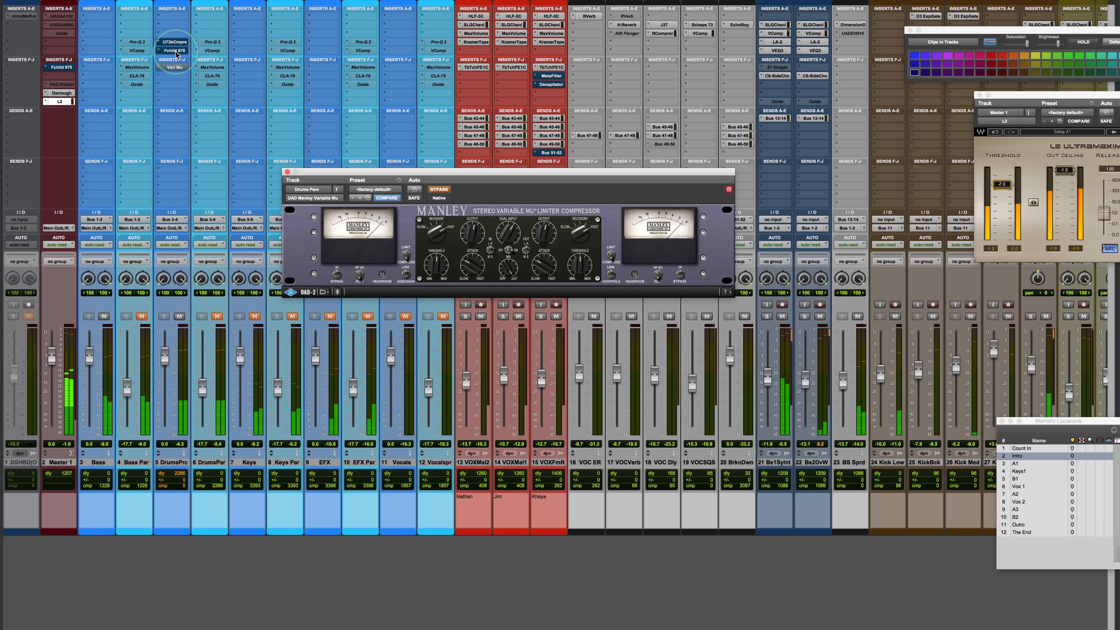
{"action": "left_click", "coordinate": [175, 42], "text": "super"}
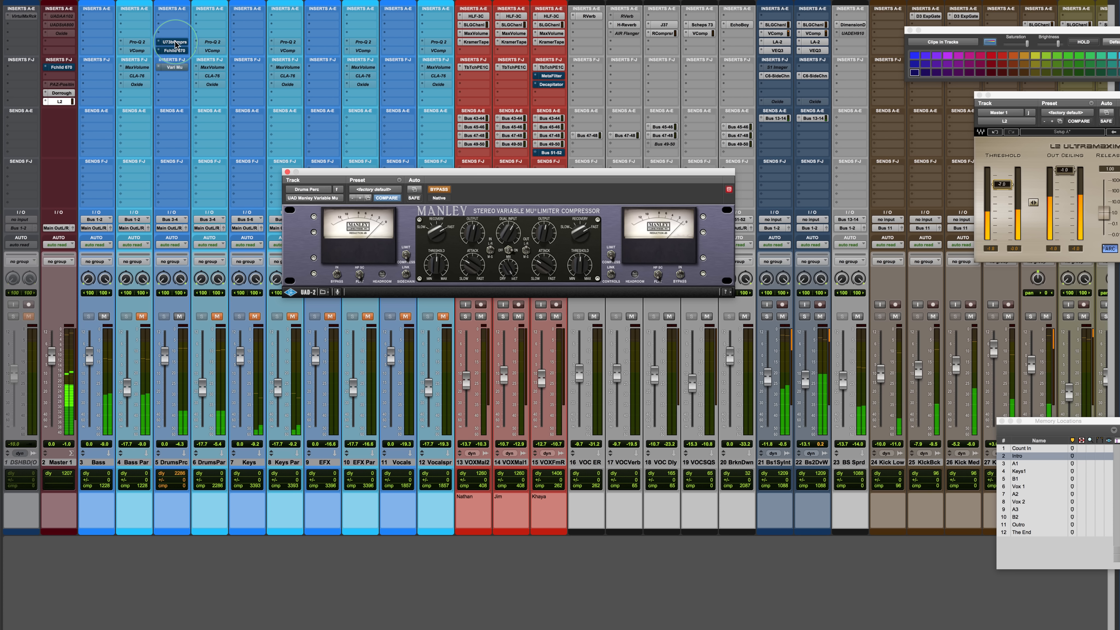
- Open the U73b Compressor on Drums Perc and compare it repeatedly against bypass, ending with it bypassed
{"action": "left_click", "coordinate": [175, 43]}
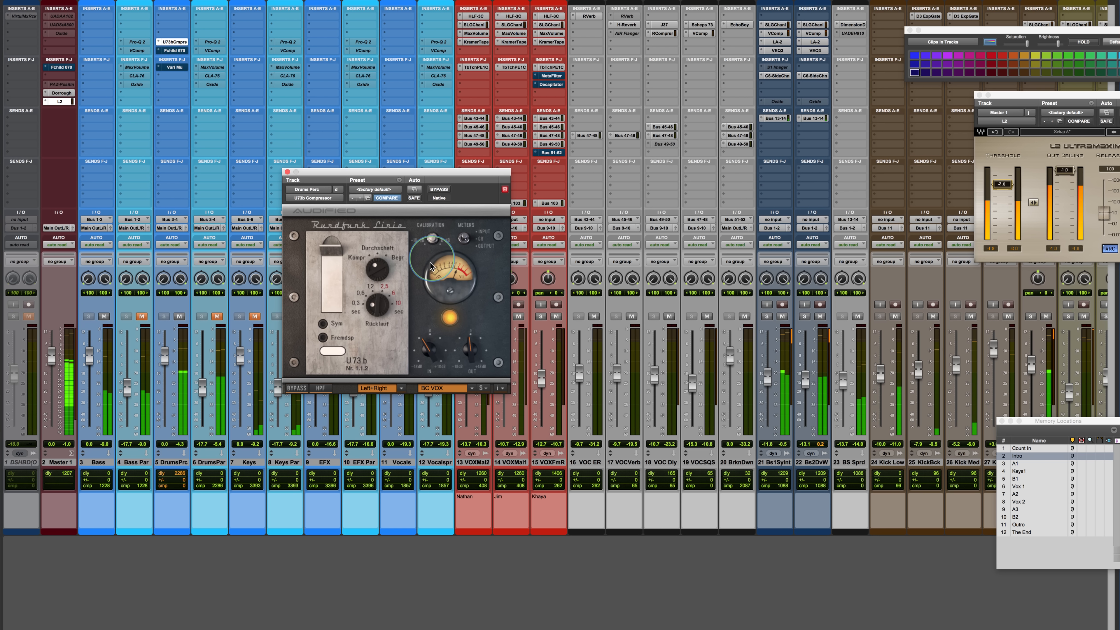
{"action": "mouse_move", "coordinate": [475, 346]}
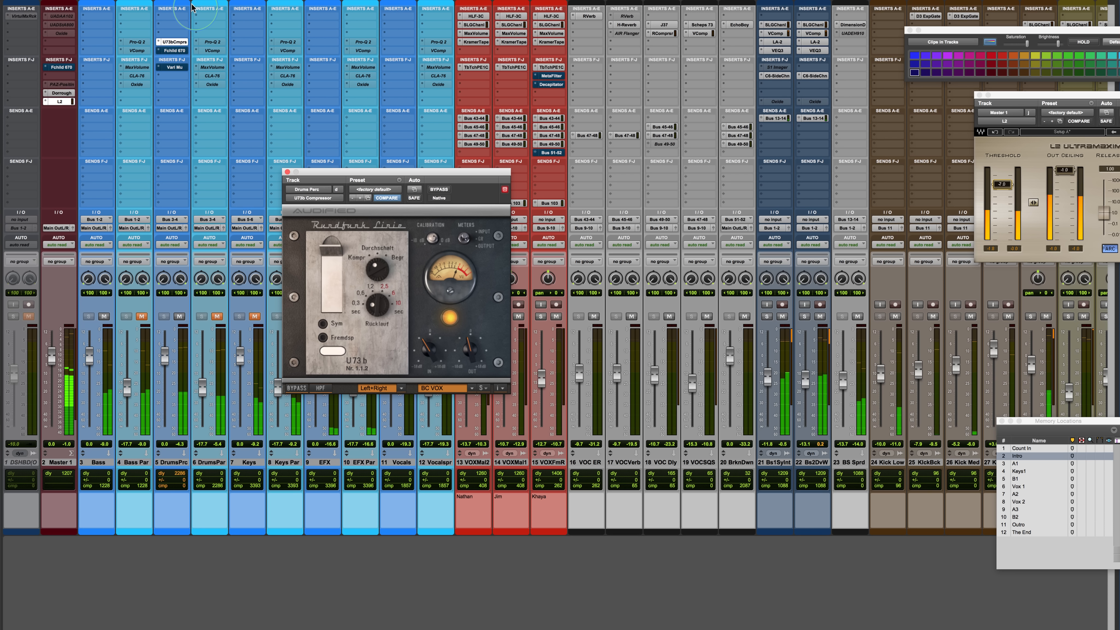
{"action": "left_click", "coordinate": [174, 42], "text": "super"}
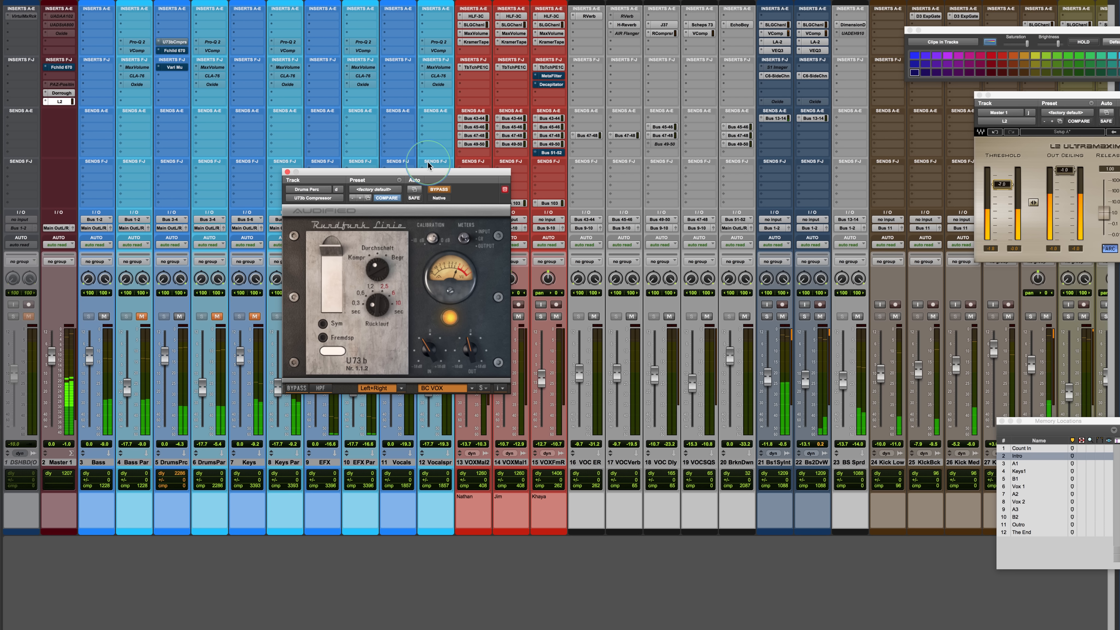
{"action": "left_click_drag", "start_coordinate": [438, 171], "coordinate": [526, 113]}
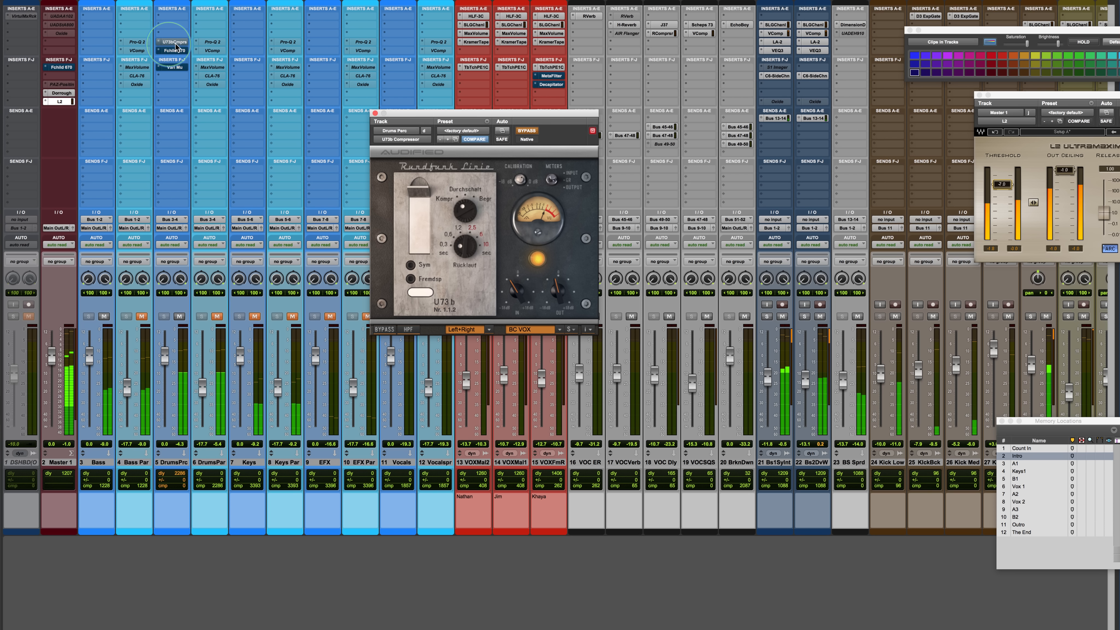
{"action": "left_click", "coordinate": [172, 42], "text": "super"}
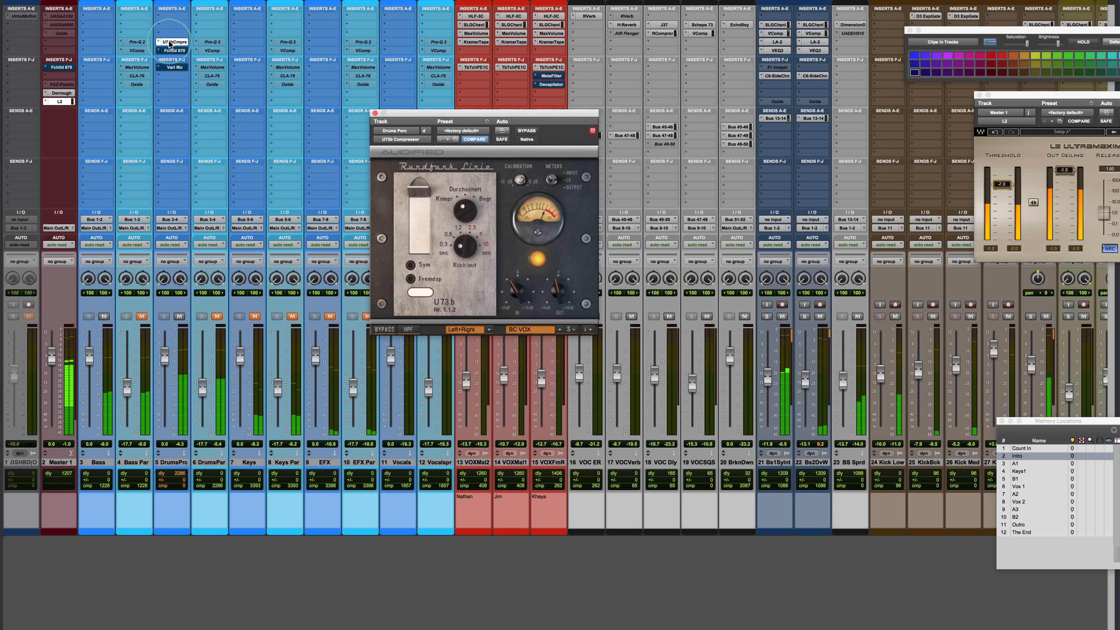
{"action": "left_click", "coordinate": [171, 43], "text": "super"}
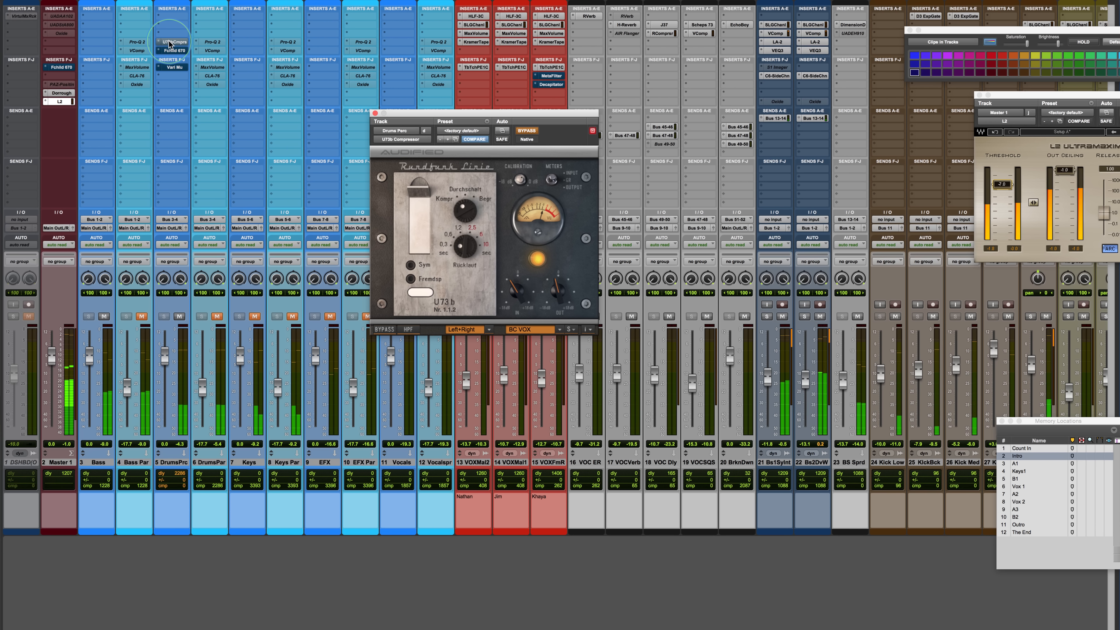
{"action": "left_click", "coordinate": [169, 43], "text": "super"}
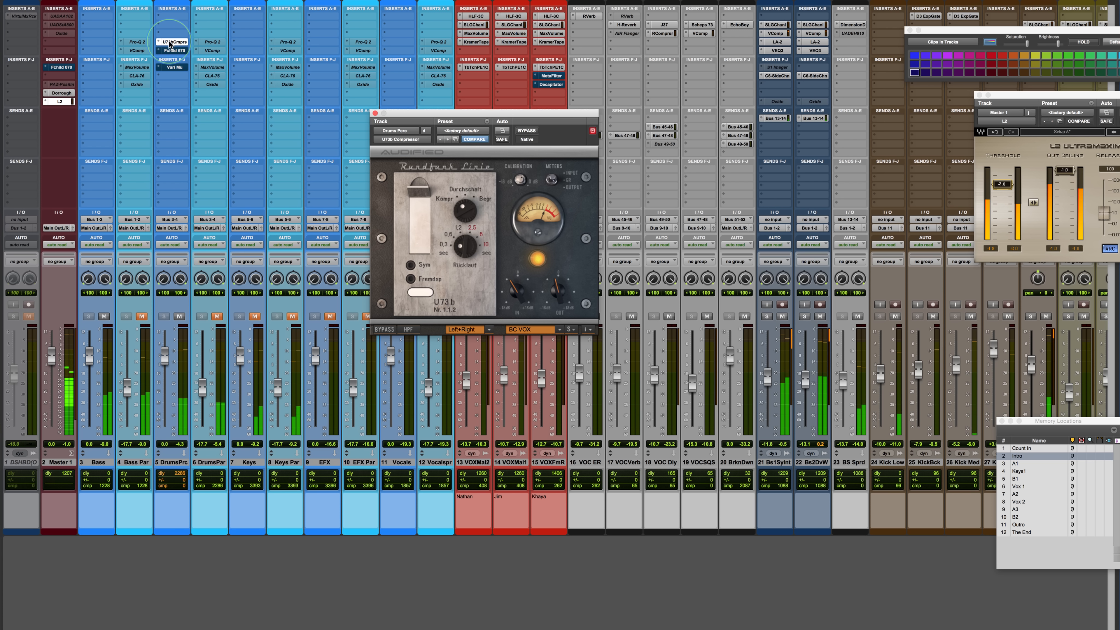
{"action": "left_click", "coordinate": [170, 43], "text": "super"}
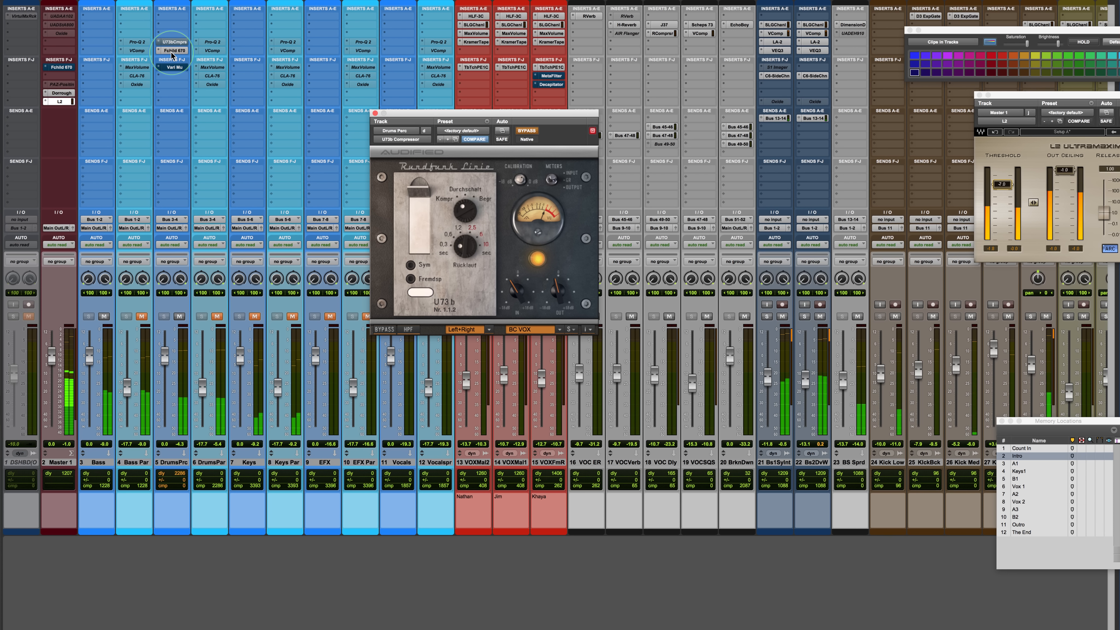
- Compare the Vari Mu on Drums Perc against bypass with the Fairchild 670 bypassed, ending with the Vari Mu enabled
{"action": "left_click", "coordinate": [172, 51], "text": "super"}
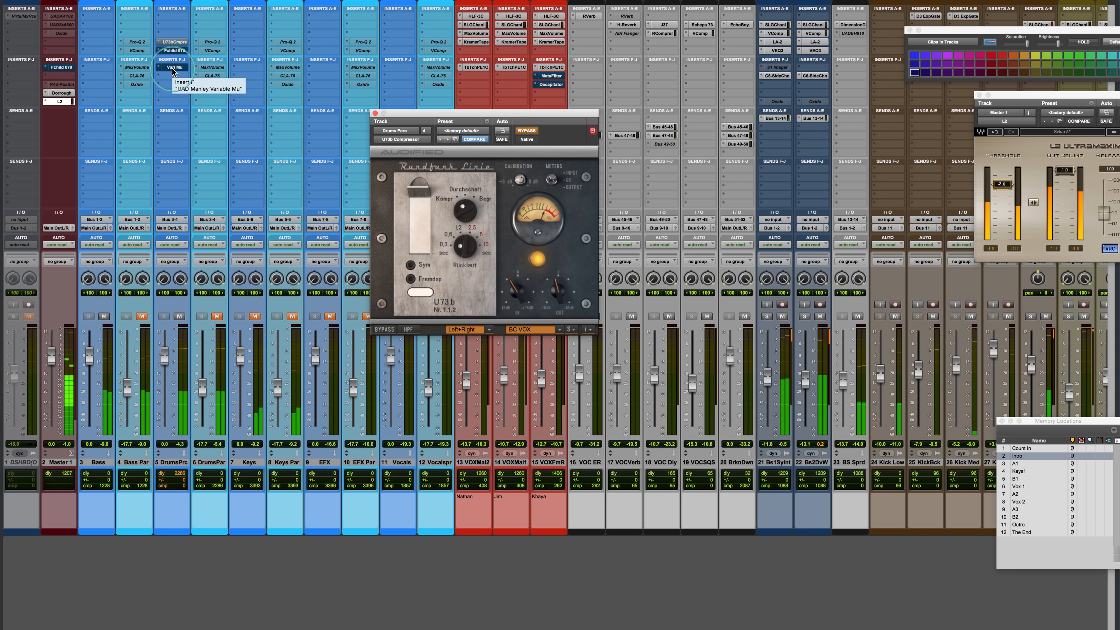
{"action": "left_click", "coordinate": [172, 68], "text": "super"}
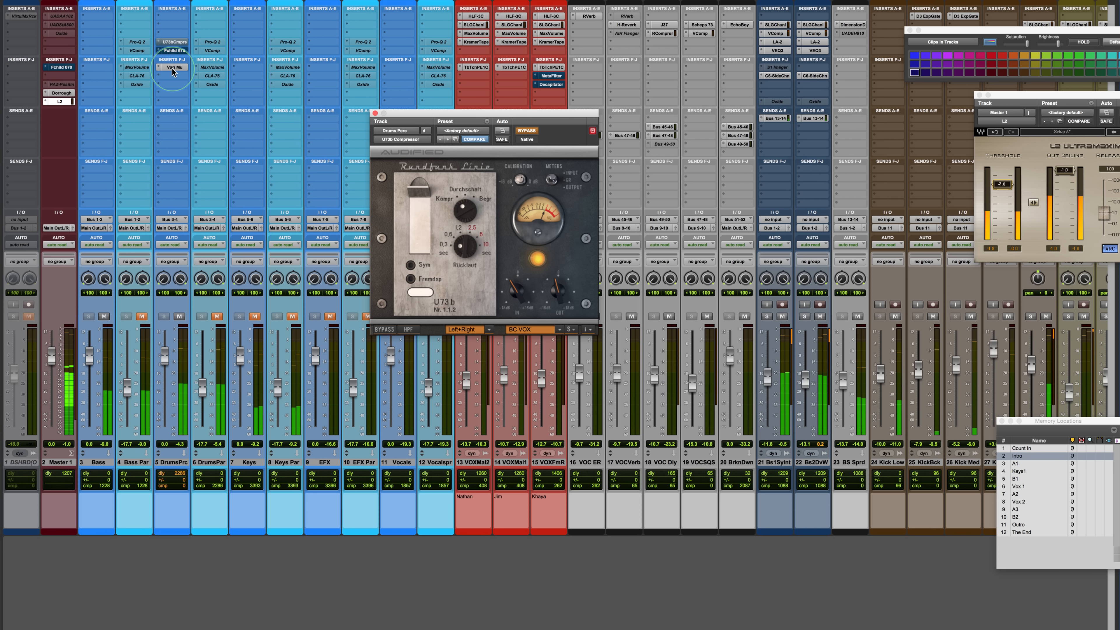
{"action": "left_click", "coordinate": [172, 67], "text": "super"}
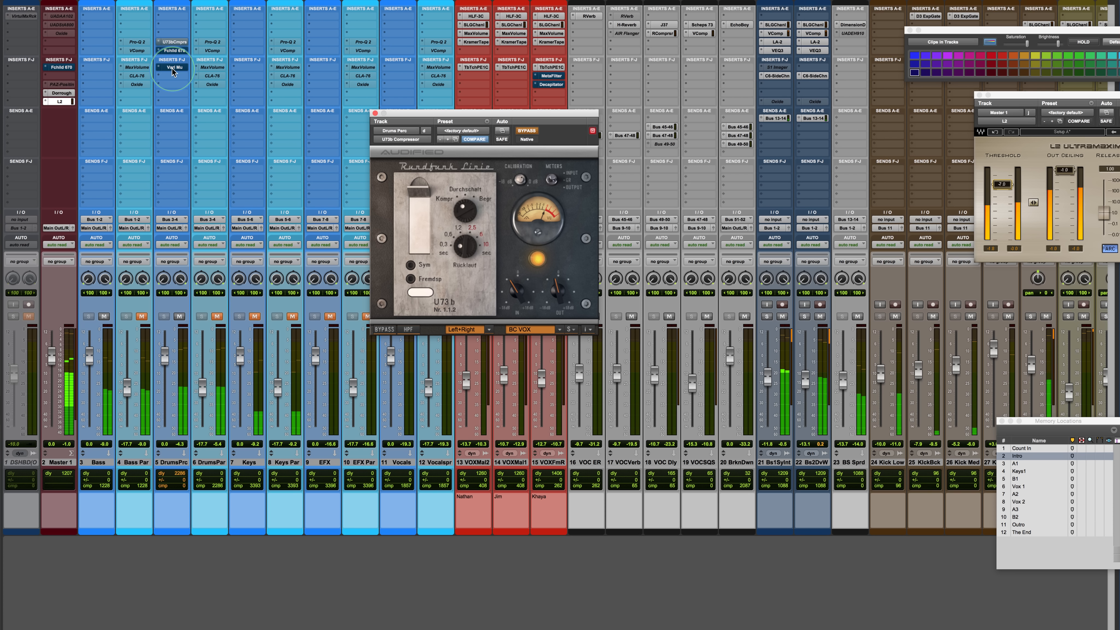
{"action": "left_click", "coordinate": [173, 67], "text": "super"}
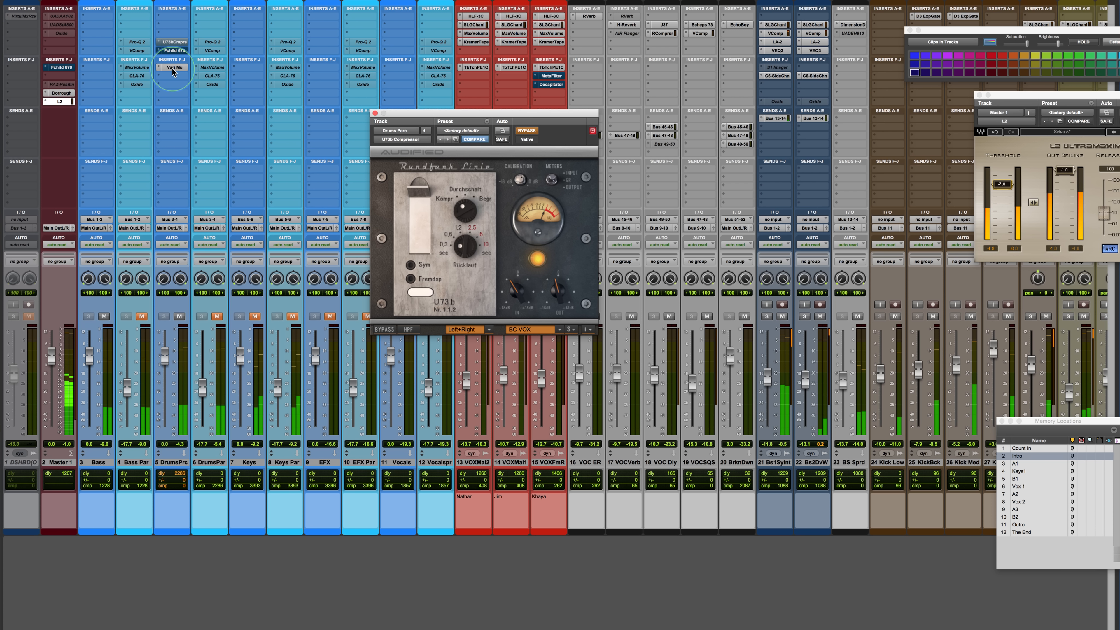